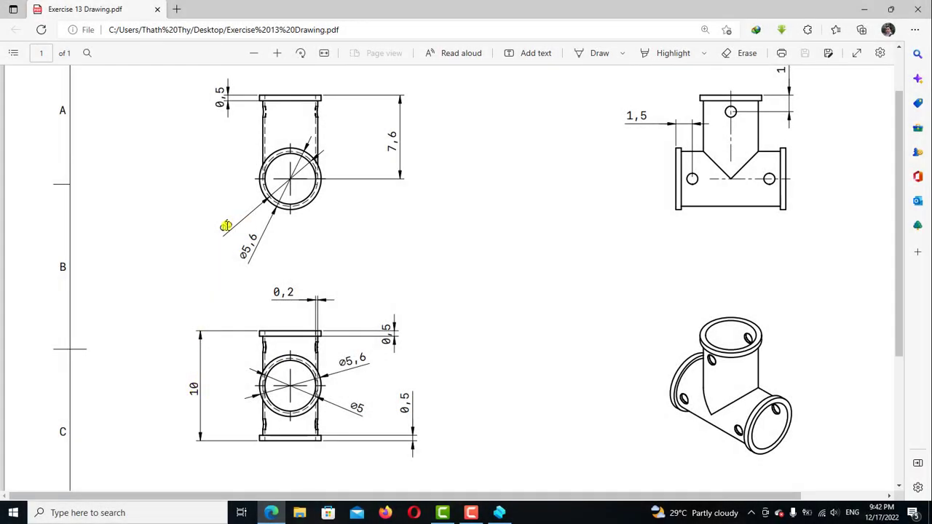
Start a new empty Shapr3D design viewed from the front.
left_click(499, 512)
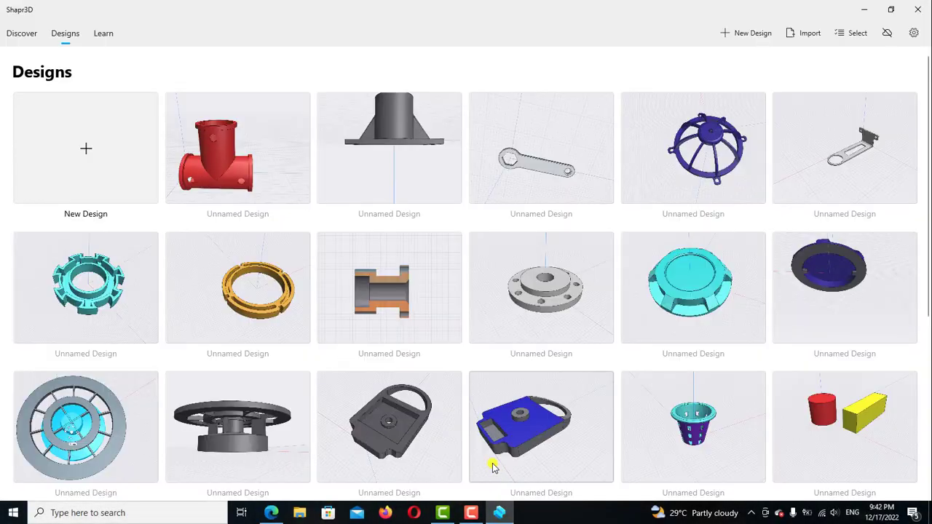
left_click(121, 156)
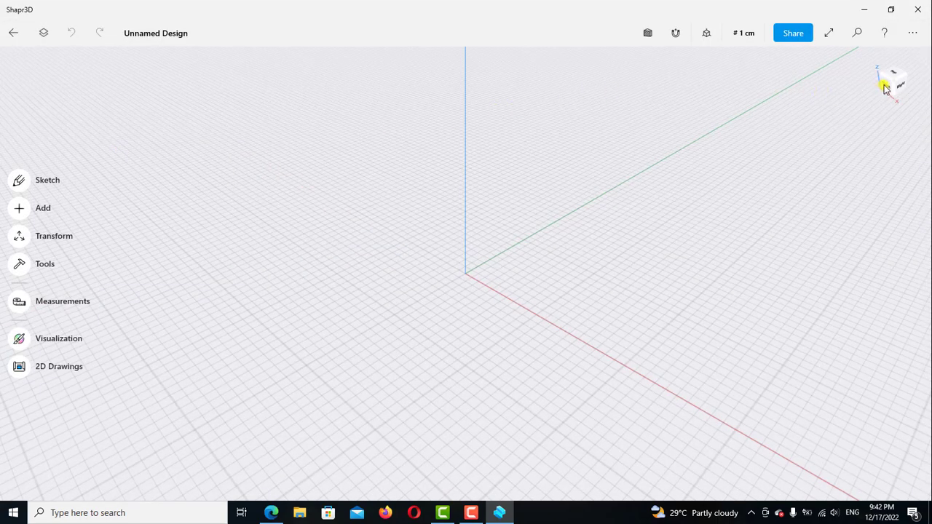
left_click(886, 88)
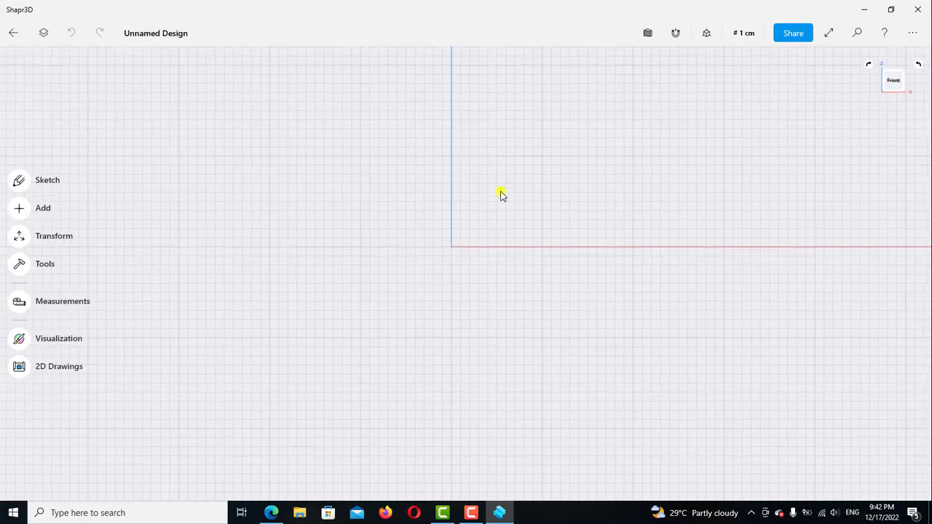
Sketch a 5 cm diameter circle on the front plane, centred on the origin.
left_click(20, 182)
left_click(20, 245)
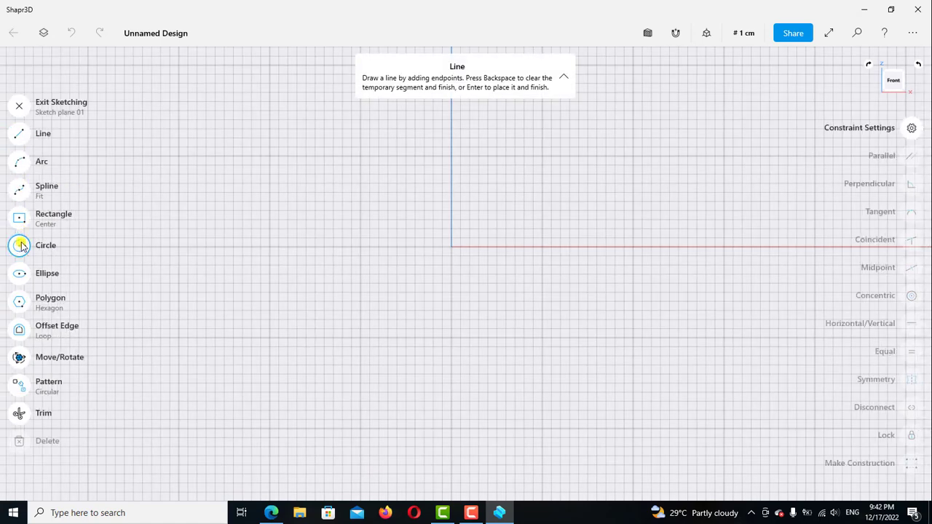
left_click_drag(413, 249, 331, 247)
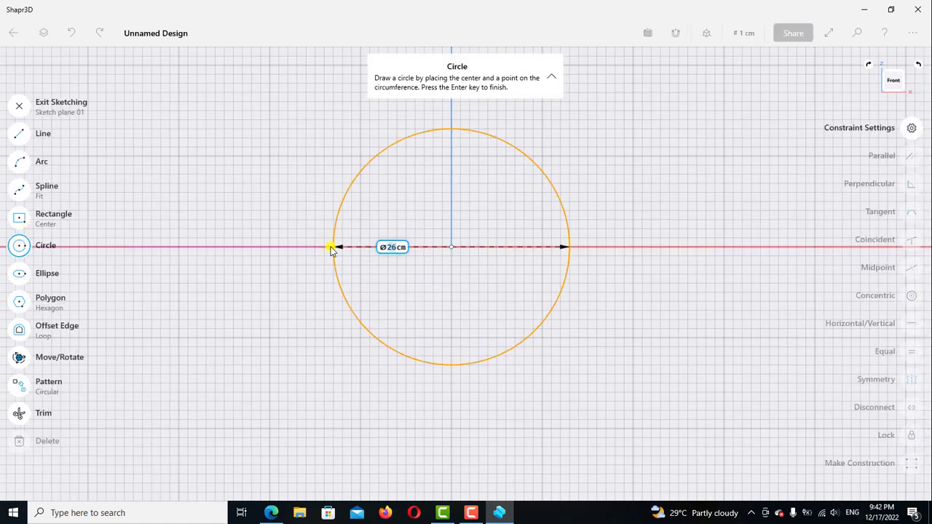
type("5")
key("Return")
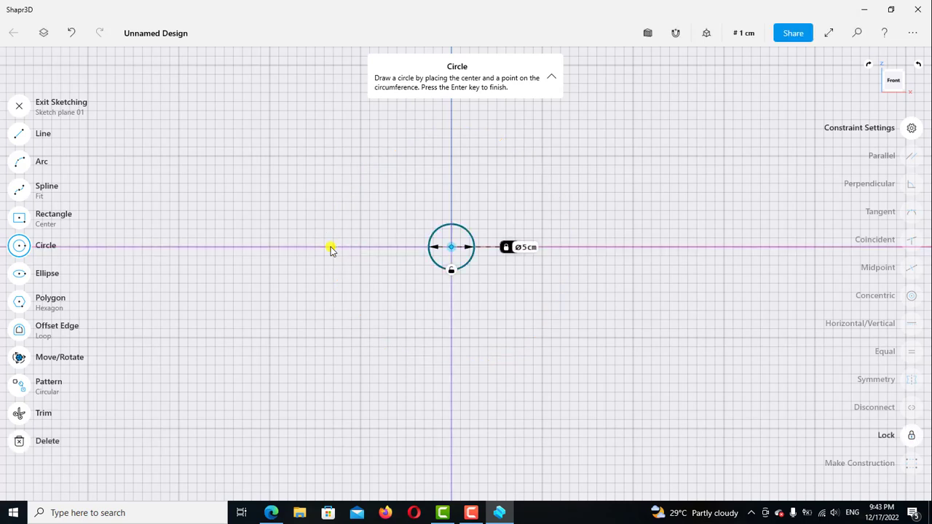
left_click(19, 245)
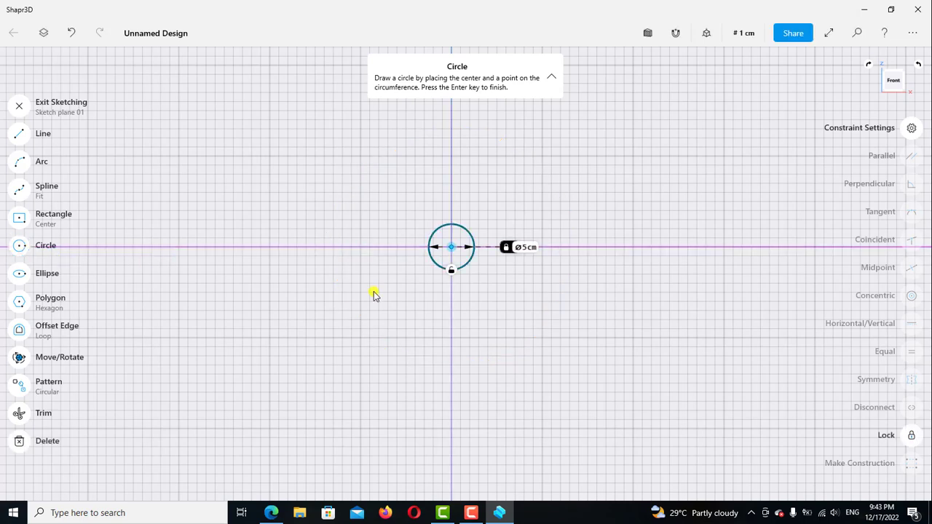
left_click(450, 273)
left_click(706, 33)
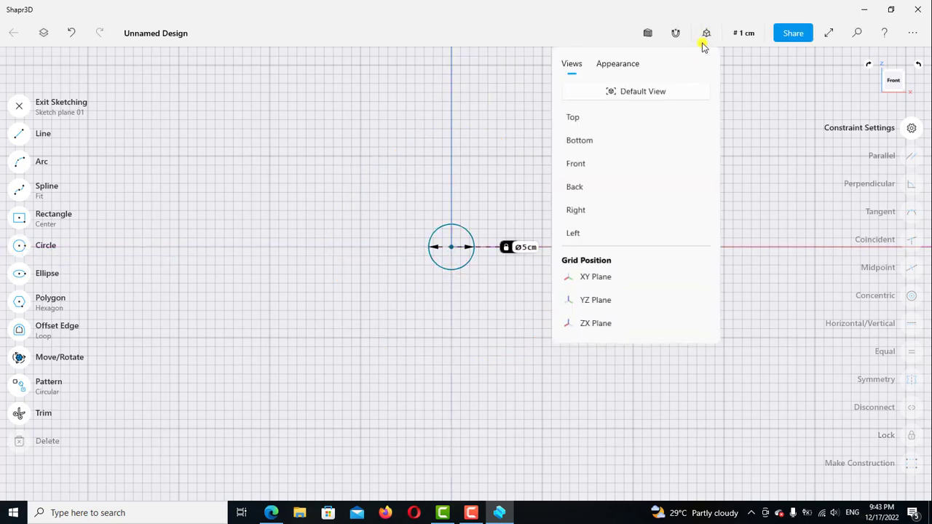
left_click(659, 92)
Extrude the circle face 5 cm into a solid cylinder.
left_click(501, 230)
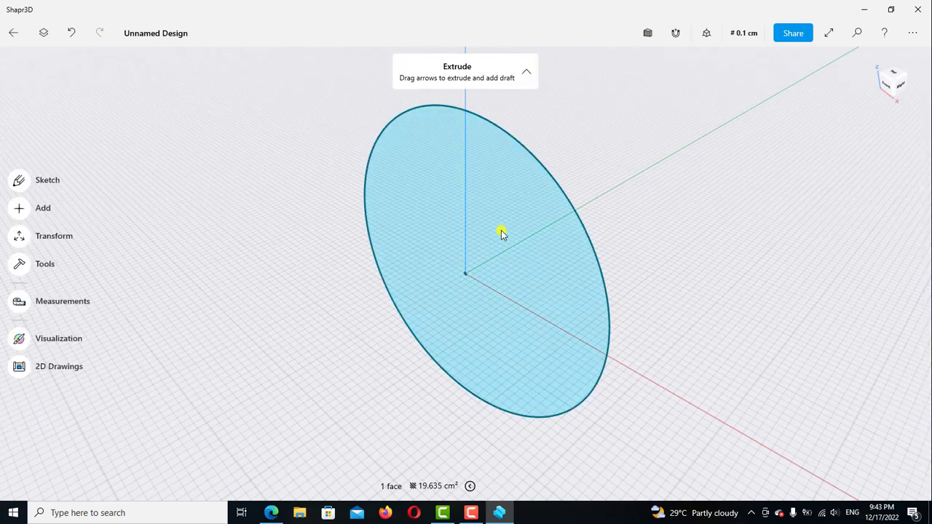
left_click_drag(486, 237, 347, 308)
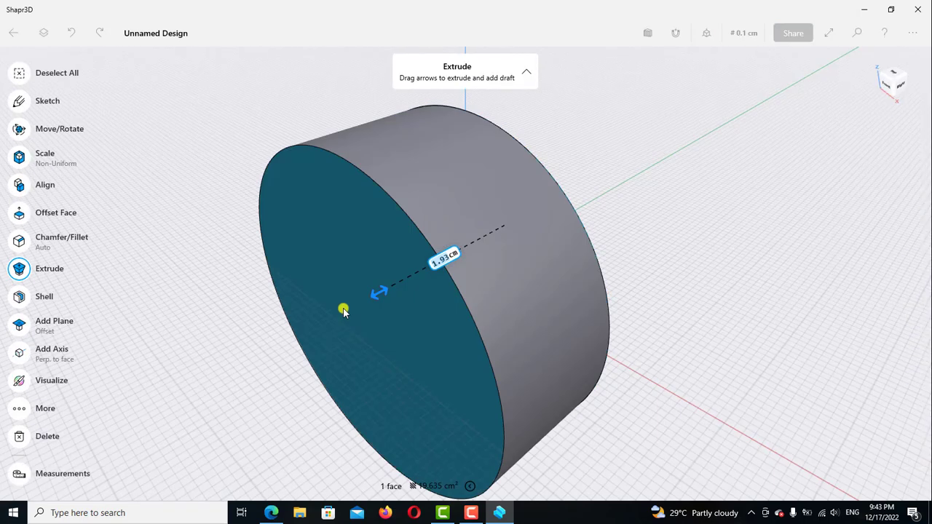
left_click(428, 264)
left_click(415, 295)
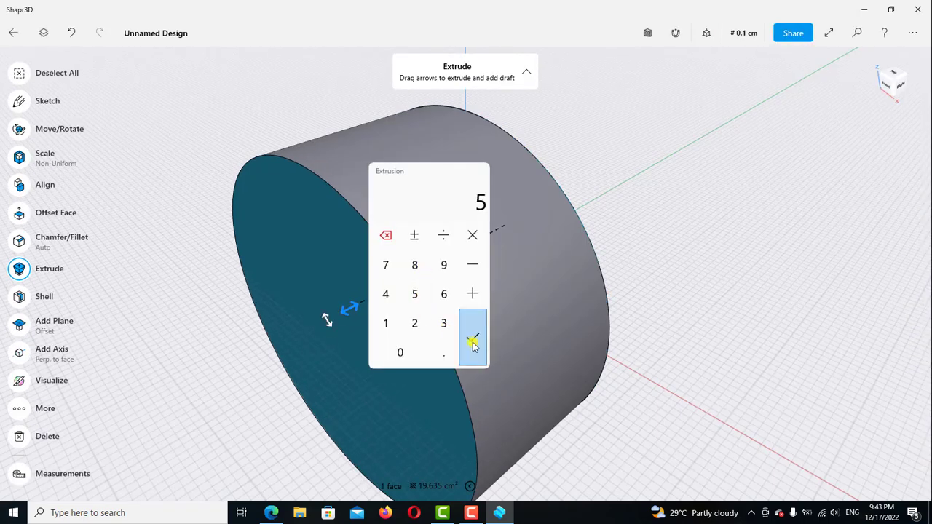
left_click(472, 339)
Offset the cylinder's end face by 10 cm to lengthen it.
scroll(616, 214, "down", 3)
right_click_drag(616, 214, 597, 209)
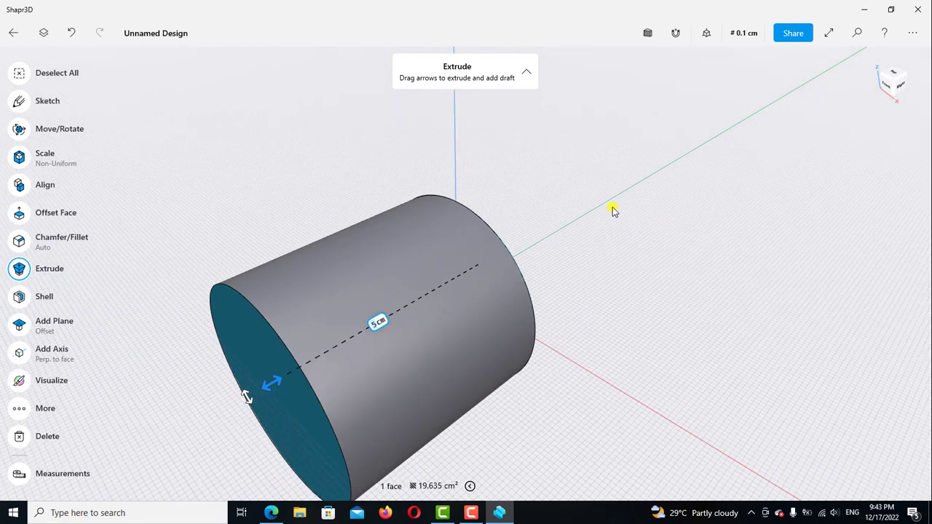
right_click_drag(584, 243, 392, 180)
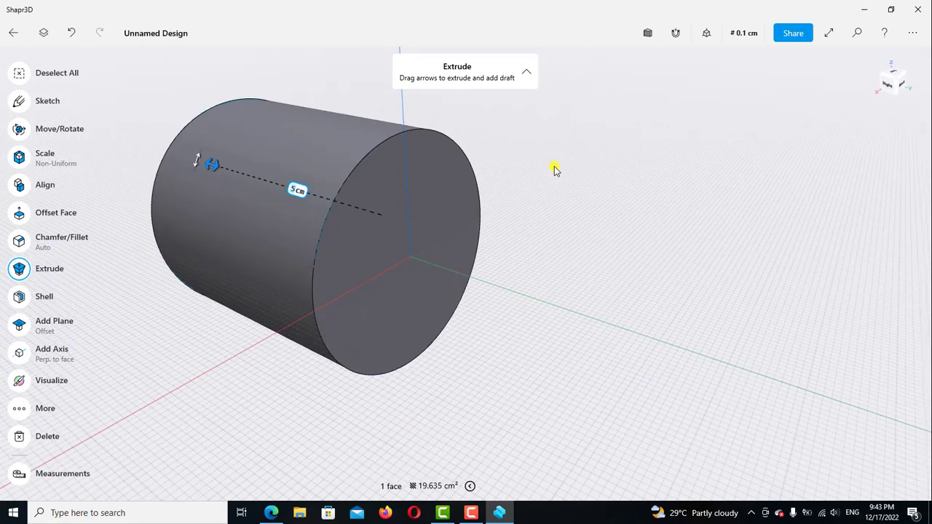
left_click(396, 188)
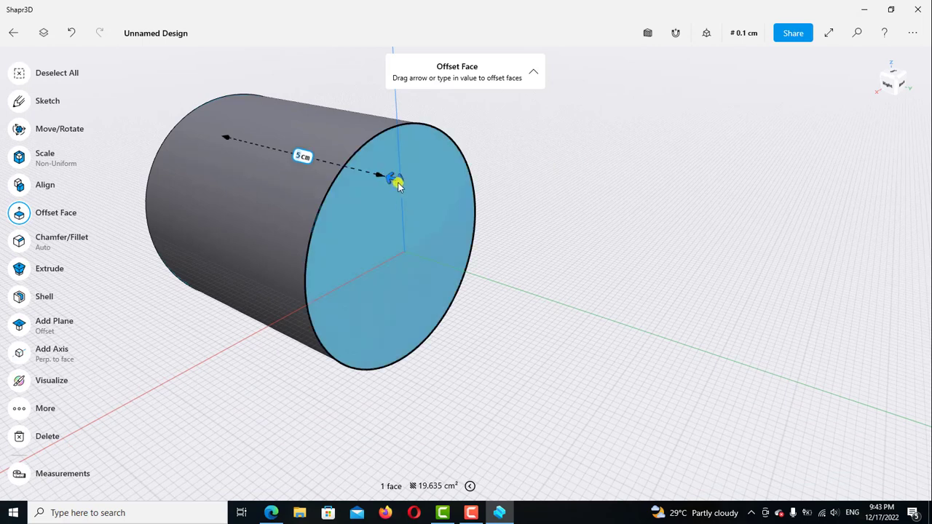
left_click_drag(507, 209, 583, 229)
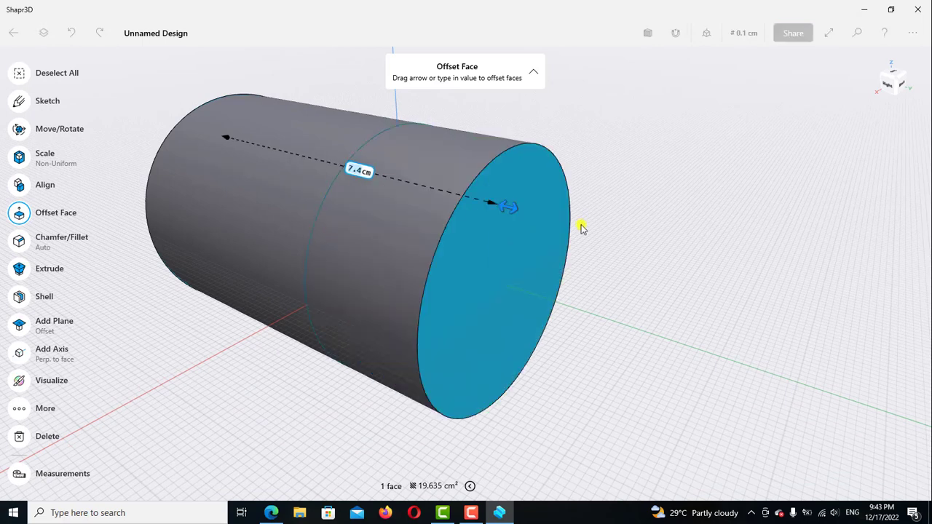
left_click(386, 179)
left_click(350, 236)
left_click(365, 265)
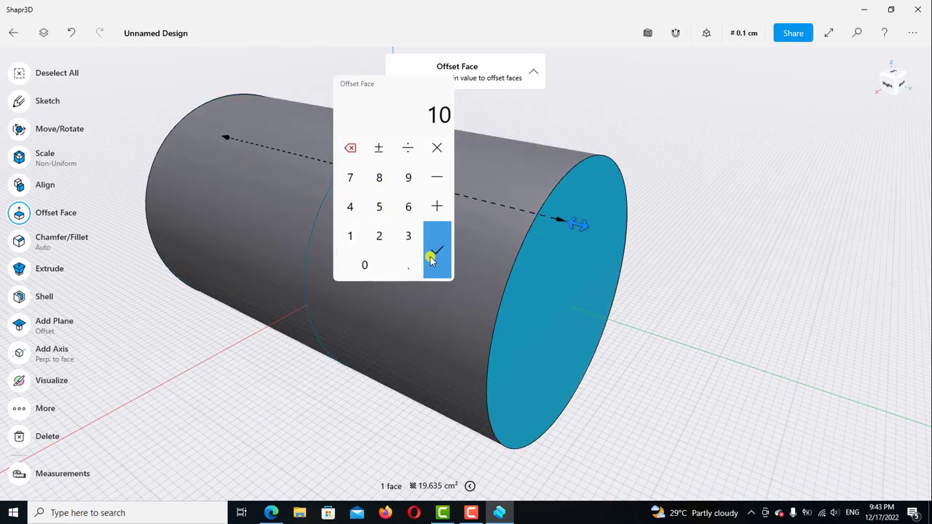
left_click(437, 251)
Hide the cylinder Body 01 from the bodies and sketches list.
left_click(645, 308)
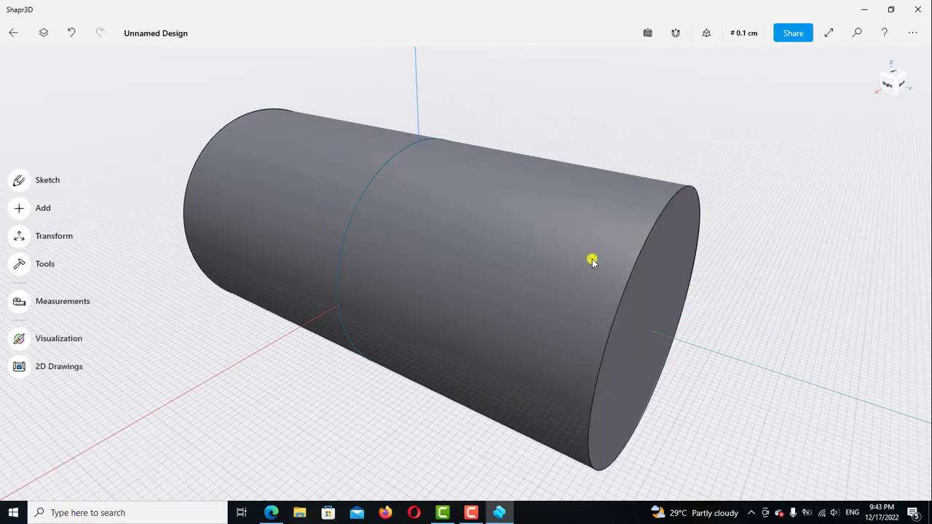
scroll(497, 310, "down", 2)
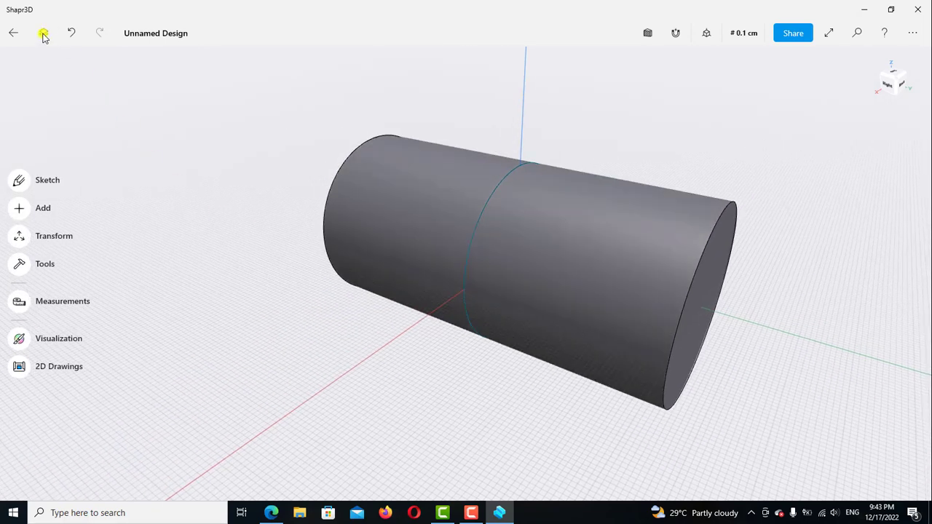
left_click(44, 33)
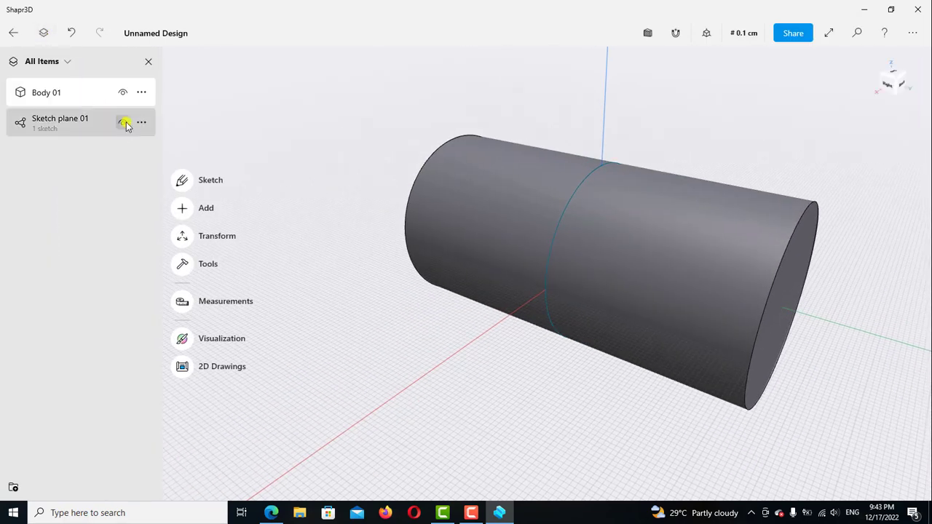
left_click(148, 61)
right_click_drag(366, 209, 296, 176)
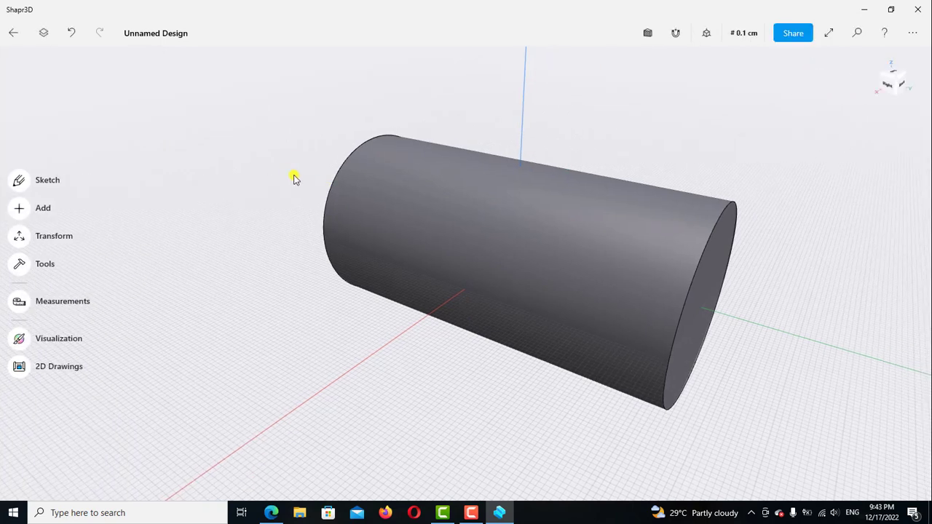
left_click(44, 33)
left_click(122, 95)
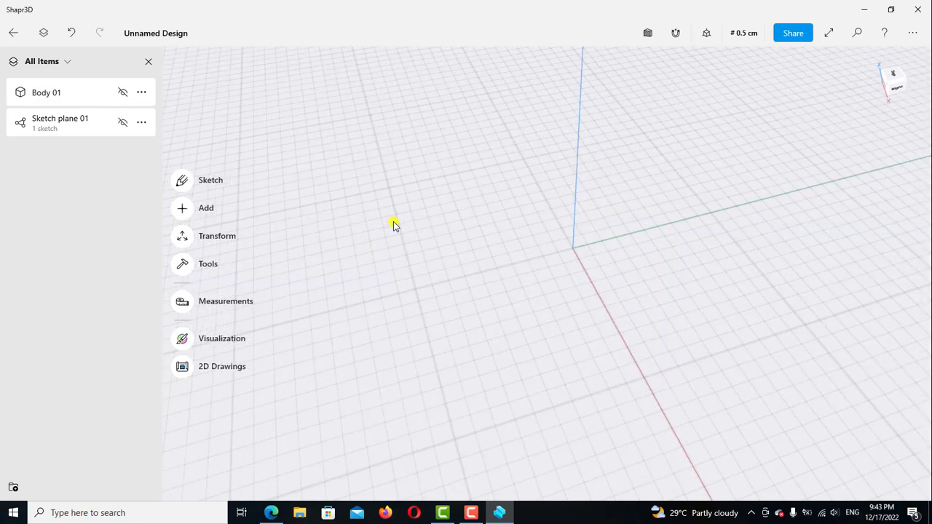
Sketch a 5 cm diameter circle on the top plane, centred on the origin.
left_click(895, 76)
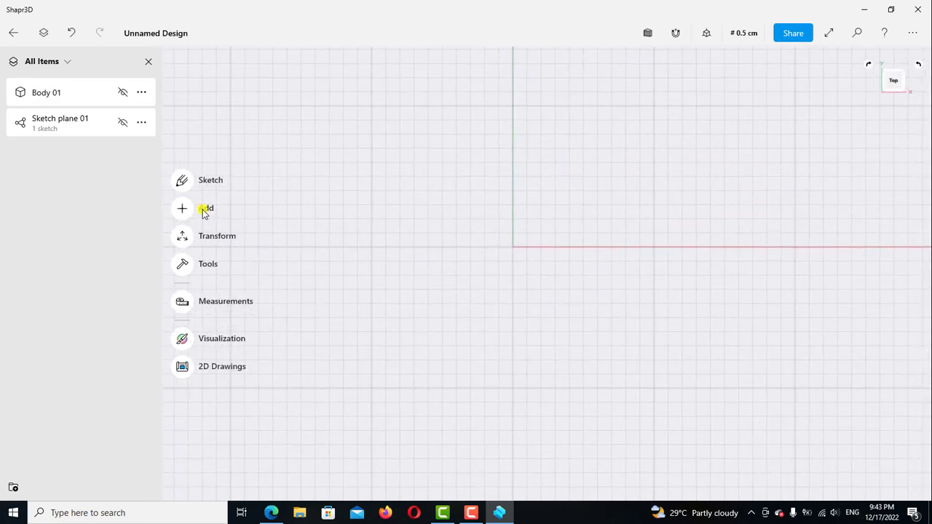
left_click(181, 180)
left_click(183, 249)
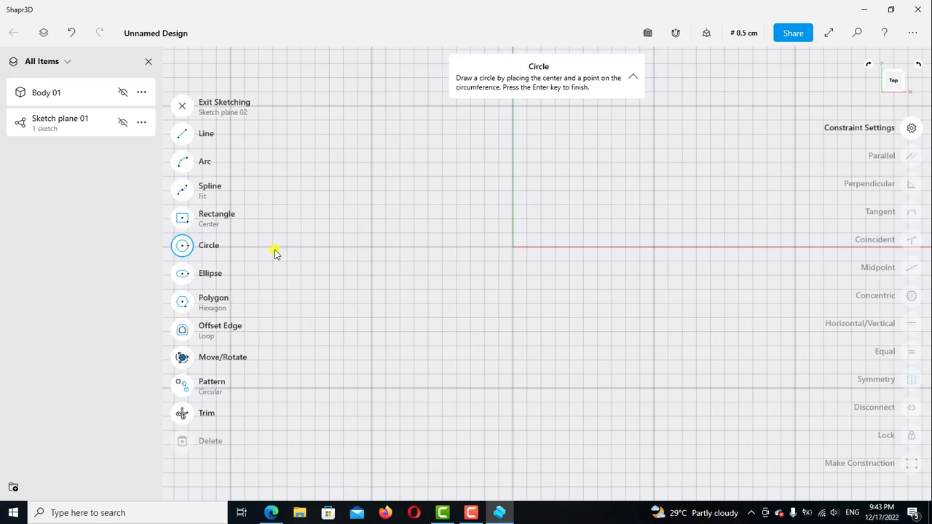
left_click(513, 247)
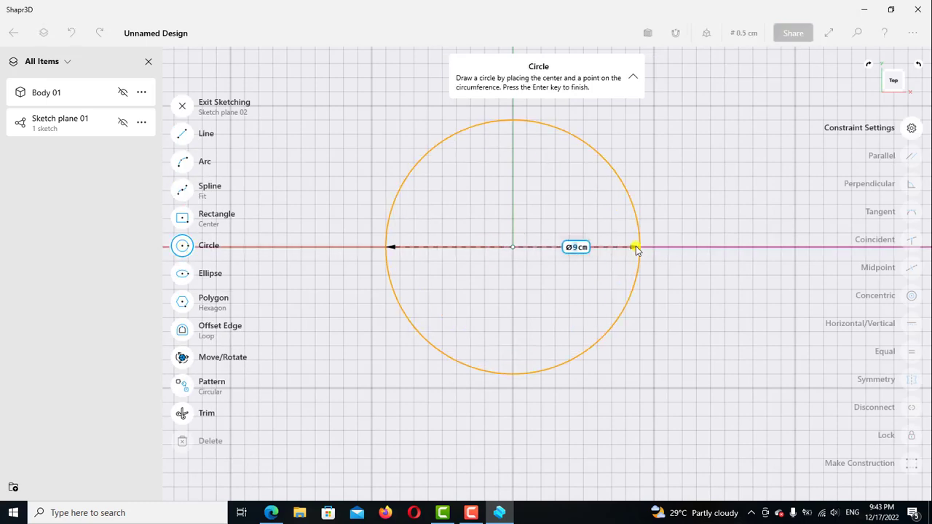
type("5")
key("Return")
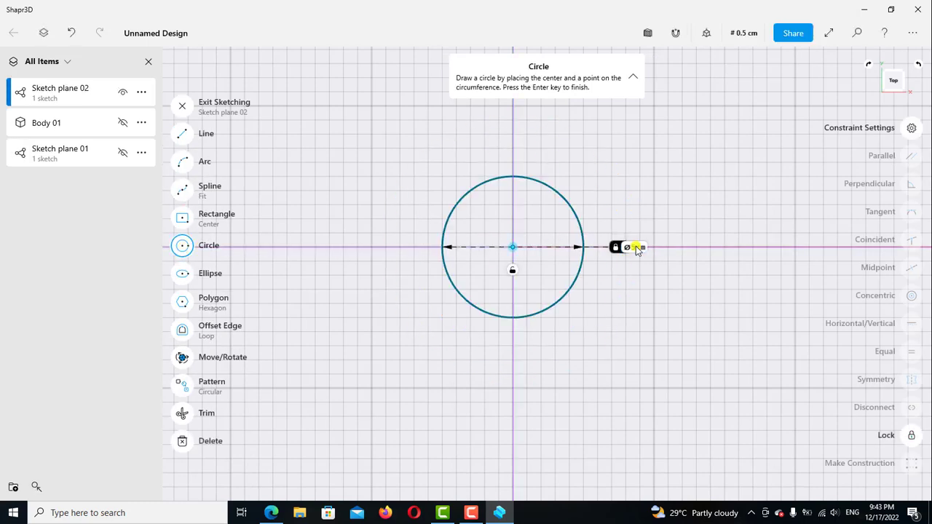
left_click(183, 245)
left_click(180, 108)
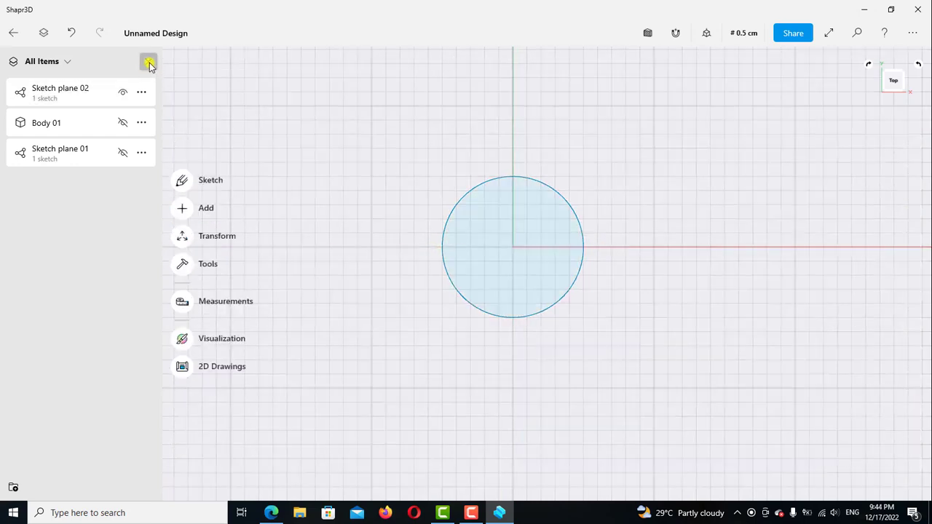
left_click(149, 61)
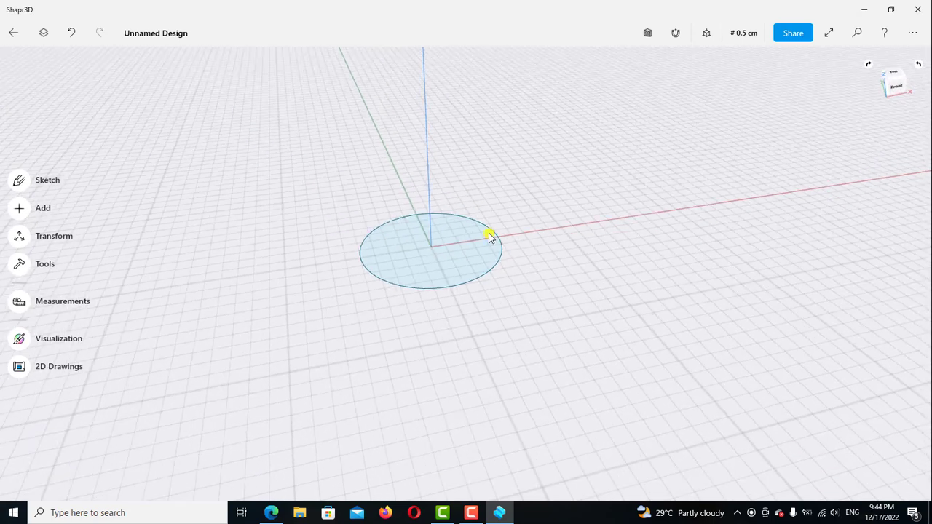
Extrude the top-plane circle upward 7.6 cm into a second cylinder, Body 02.
left_click(443, 264)
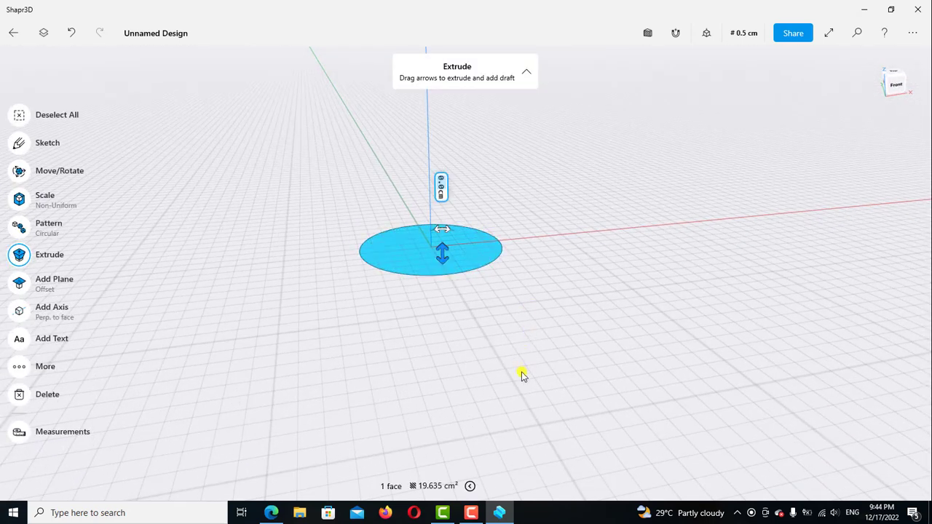
left_click_drag(431, 339, 449, 206)
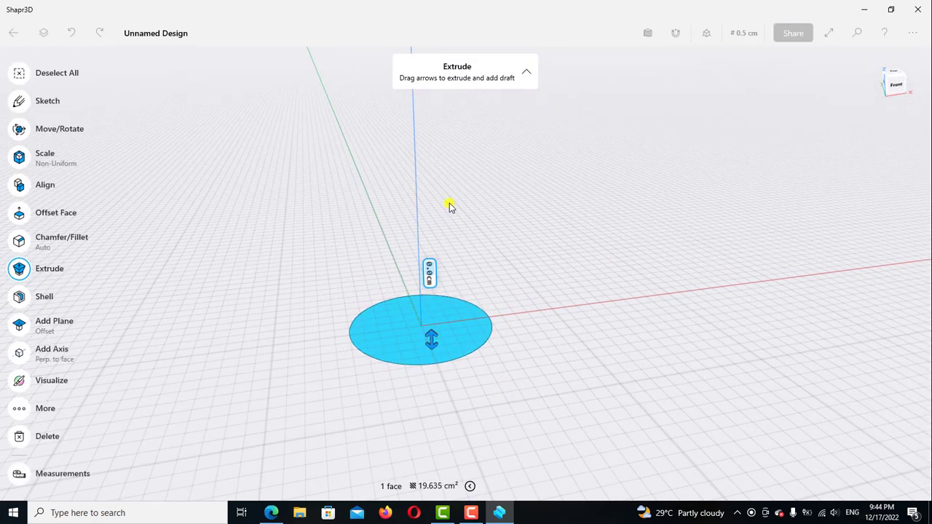
left_click(429, 284)
type("4.5")
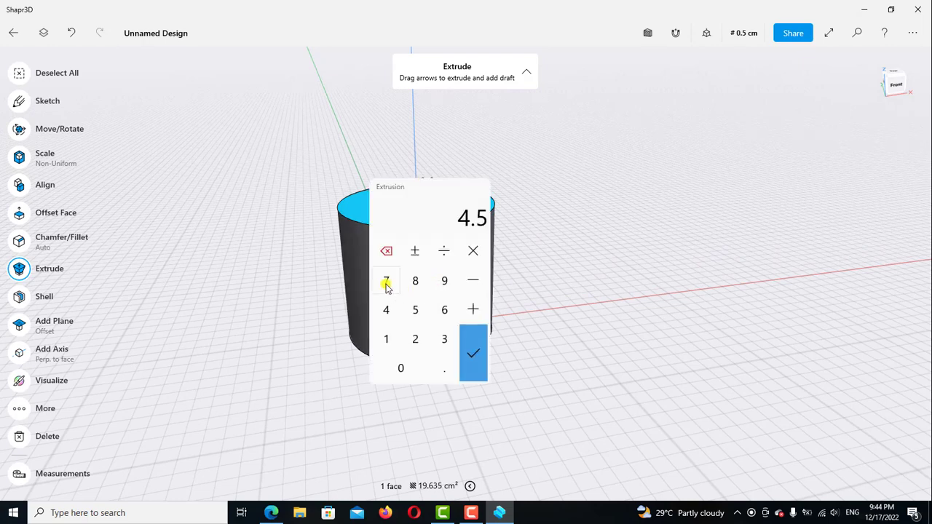
left_click(386, 282)
left_click(444, 369)
left_click(444, 311)
left_click(473, 355)
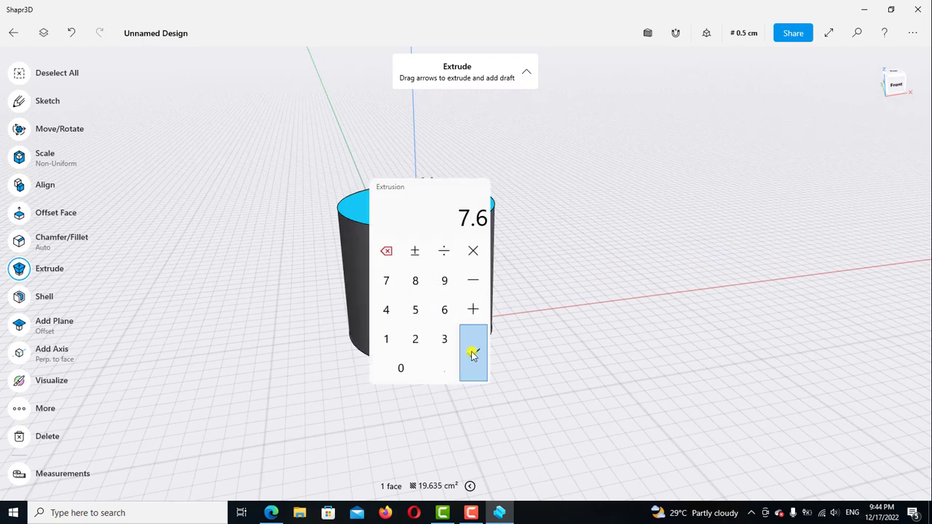
left_click(614, 391)
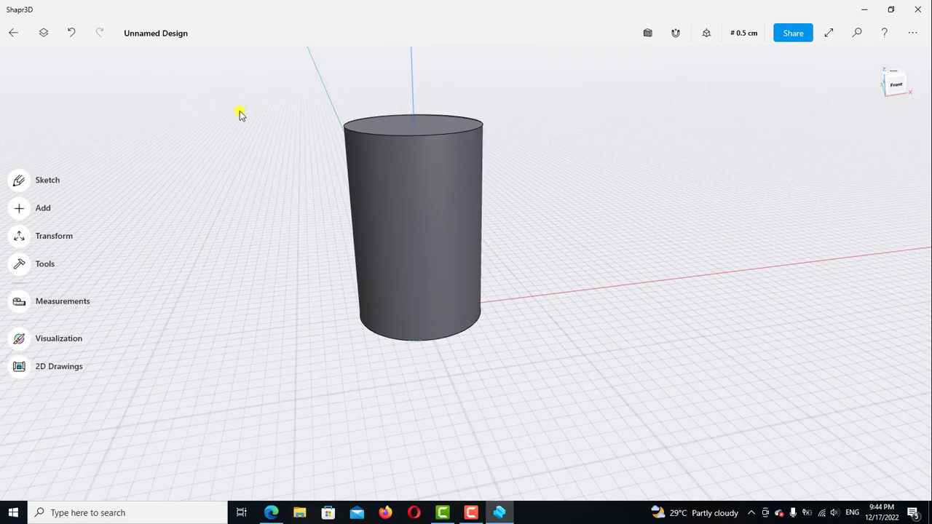
left_click(43, 33)
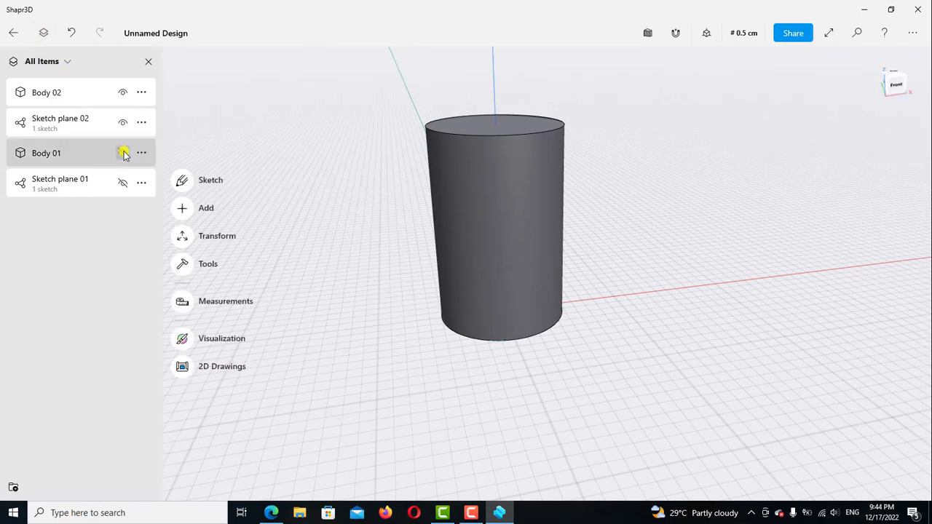
Show Body 01 again and union it with Body 02 into one tee body.
left_click(123, 153)
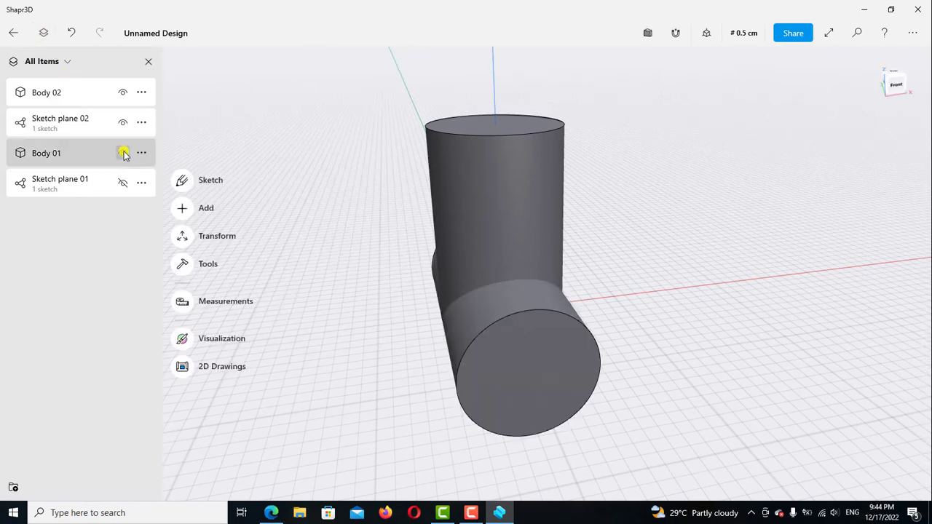
left_click(56, 92)
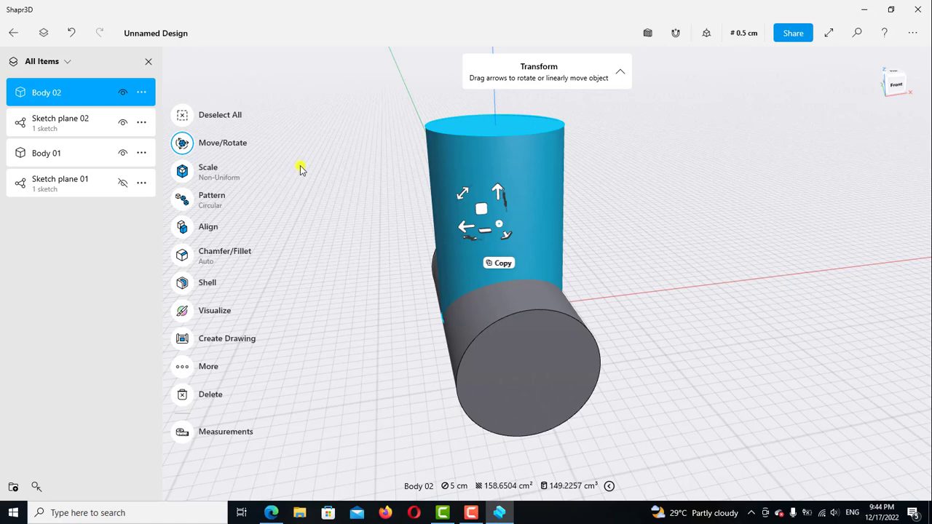
left_click(301, 169)
left_click(52, 157)
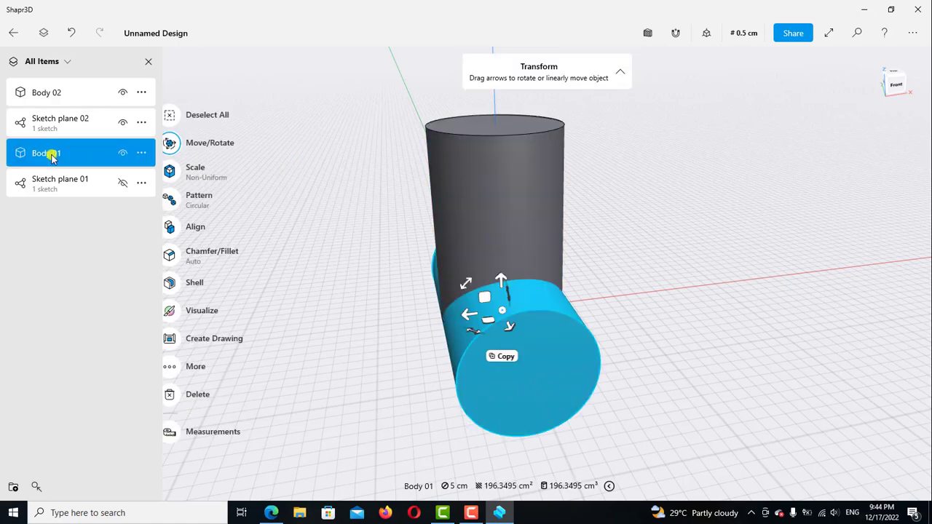
left_click(58, 93)
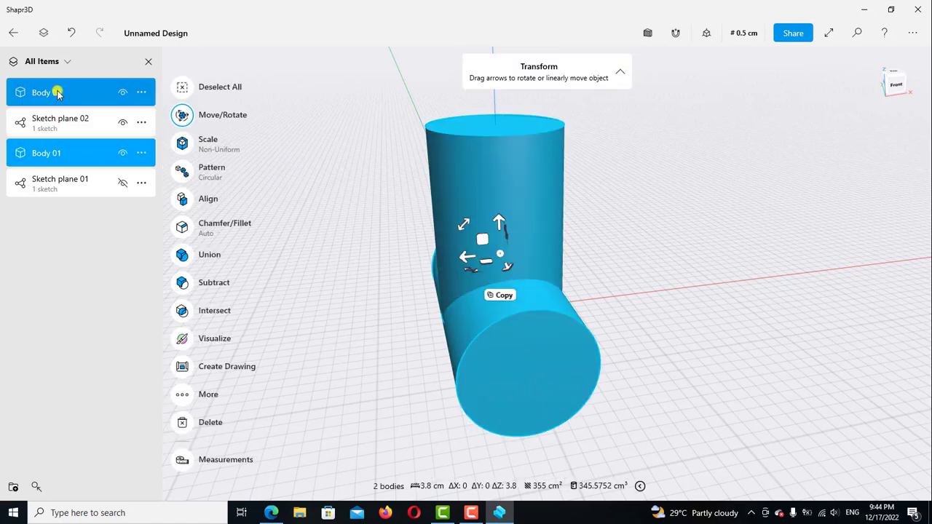
left_click(183, 255)
left_click(182, 246)
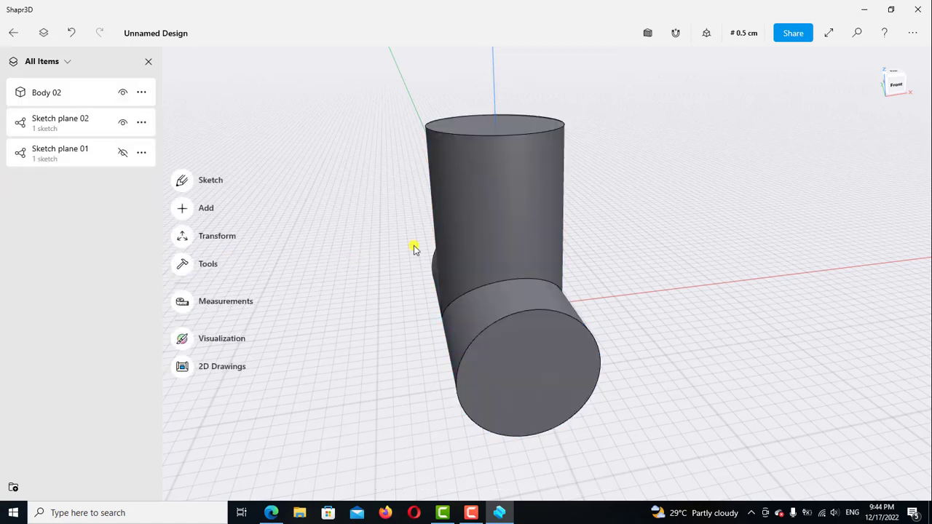
mouse_move(416, 246)
right_mouse_down()
mouse_move(657, 246)
mouse_move(617, 240)
mouse_move(636, 294)
right_mouse_up()
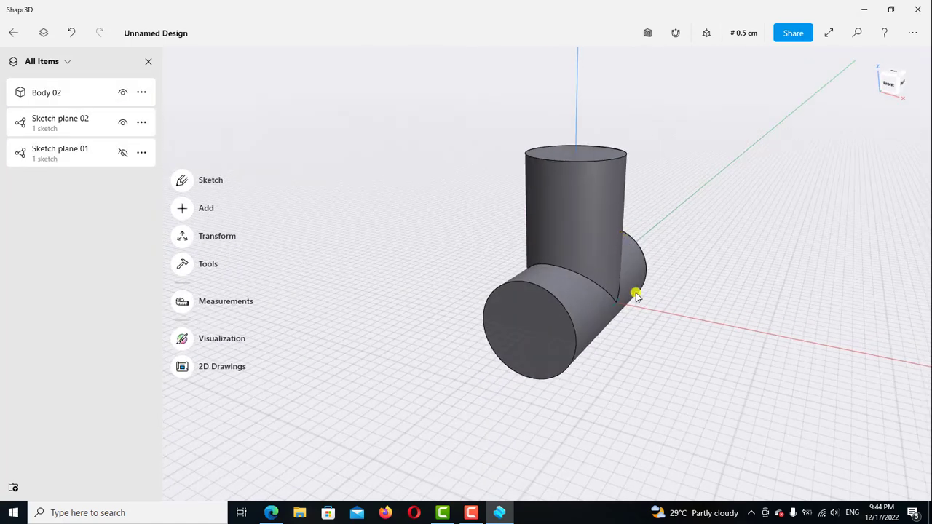
Select the three pipe end faces of the tee.
left_click(536, 328)
mouse_move(759, 316)
right_mouse_down()
mouse_move(663, 310)
mouse_move(694, 276)
mouse_move(583, 268)
mouse_move(522, 299)
right_mouse_up()
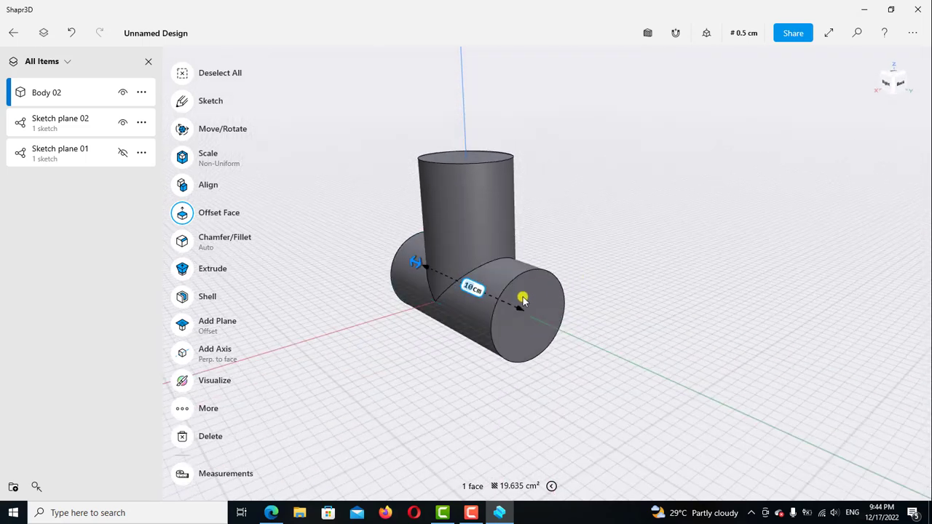
left_click(455, 157)
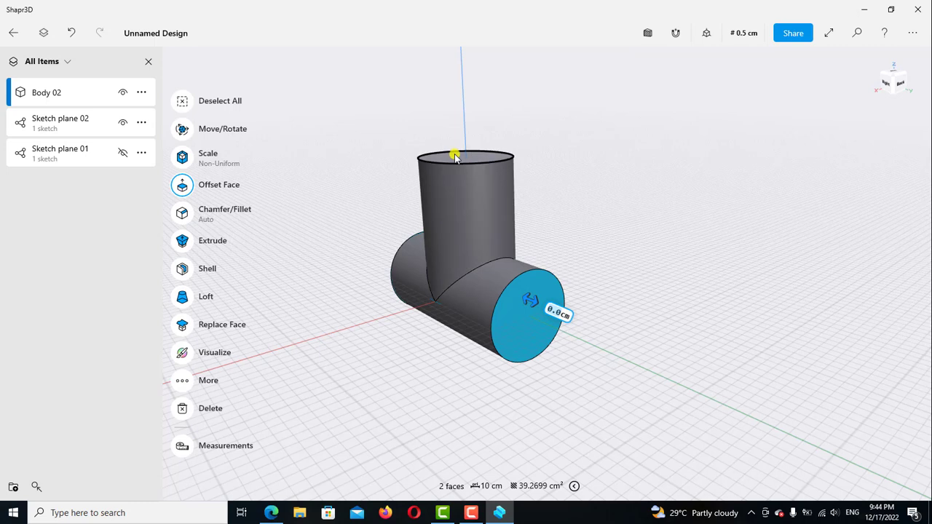
left_click(454, 157)
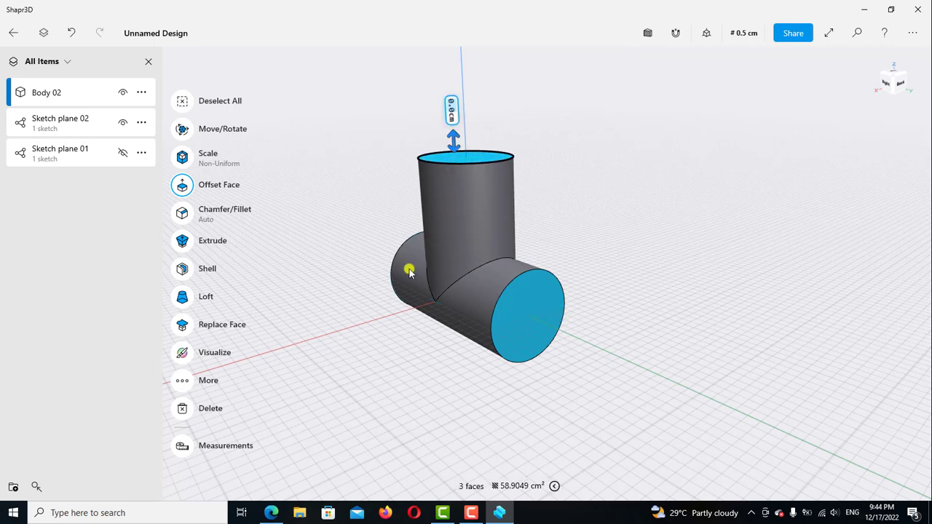
Shell the tee with a 0.2 cm wall thickness, leaving the selected ends open.
left_click(183, 270)
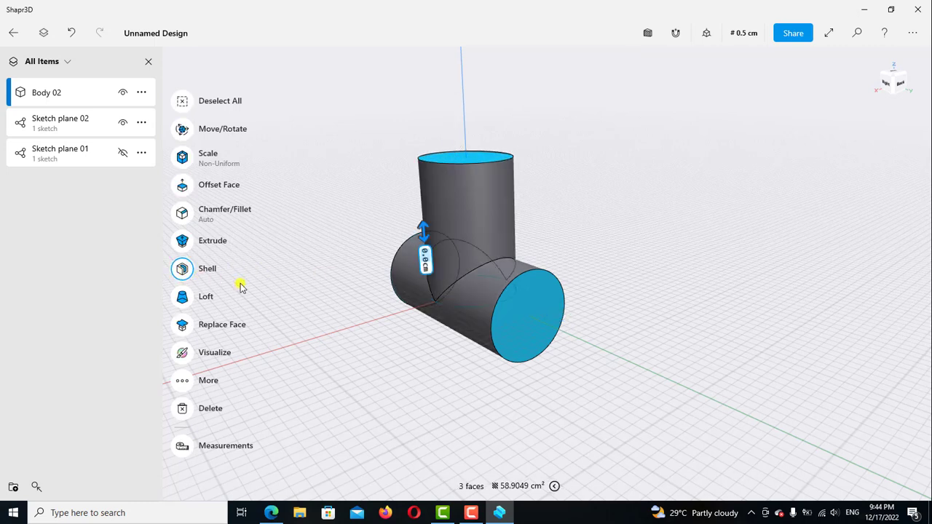
left_click(425, 260)
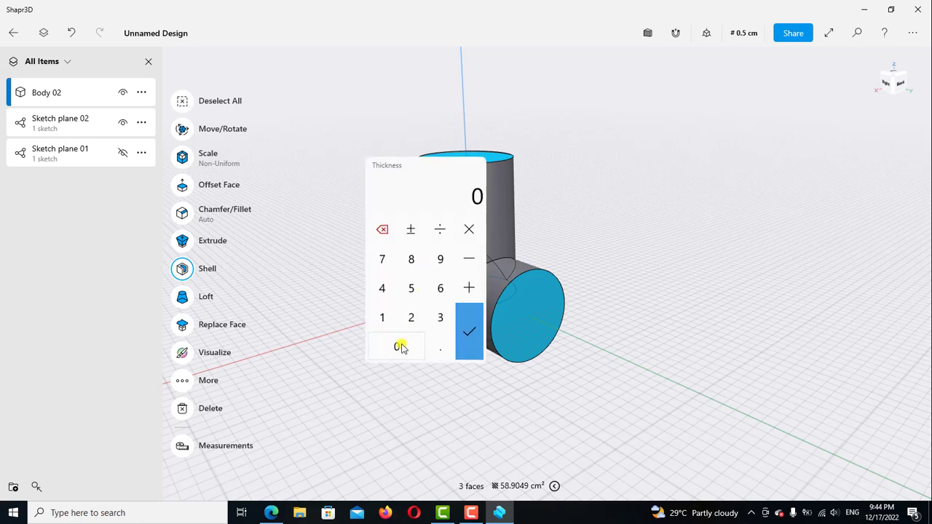
left_click(441, 346)
left_click(410, 317)
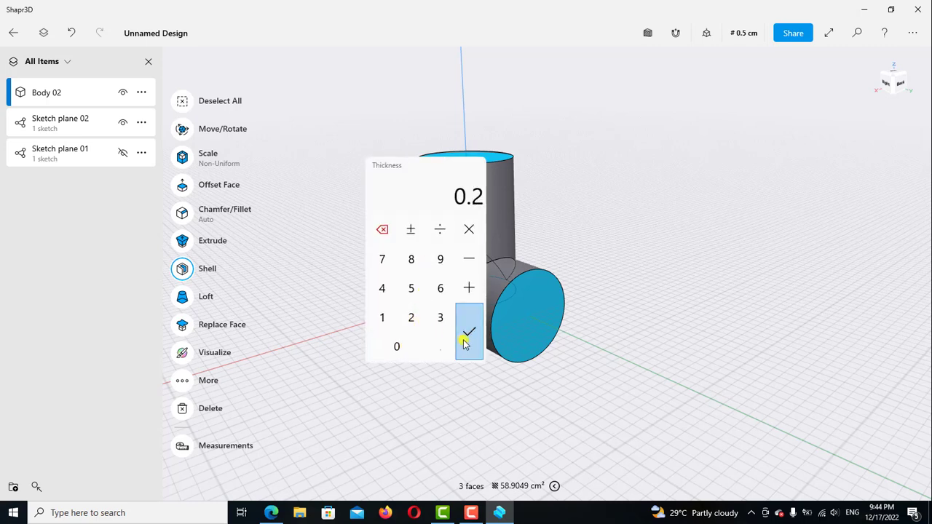
left_click(466, 340)
left_click(636, 226)
left_click(637, 246)
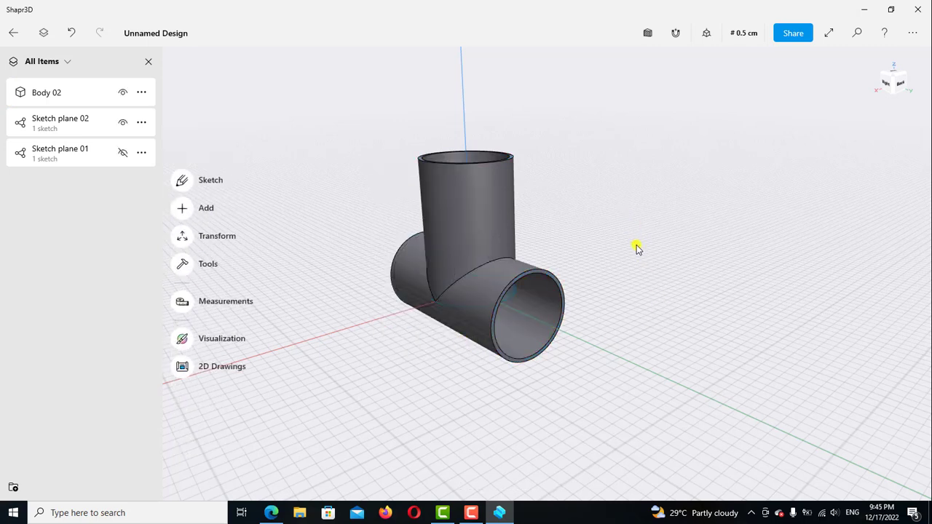
mouse_move(637, 245)
right_mouse_down()
mouse_move(622, 275)
mouse_move(619, 220)
right_mouse_up()
right_click_drag(550, 233, 510, 222)
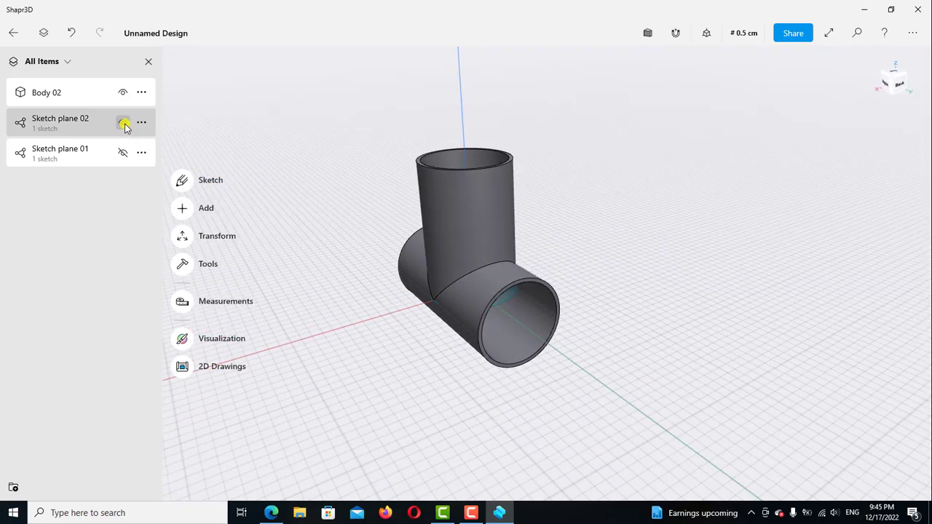
Close the items list and orbit the tee to a straight-on right side view.
left_click(148, 62)
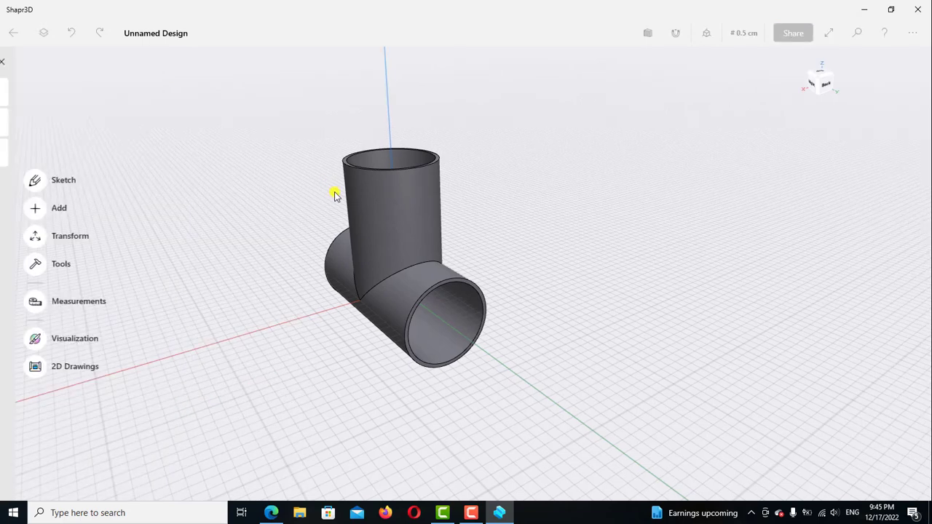
right_click_drag(553, 260, 570, 255)
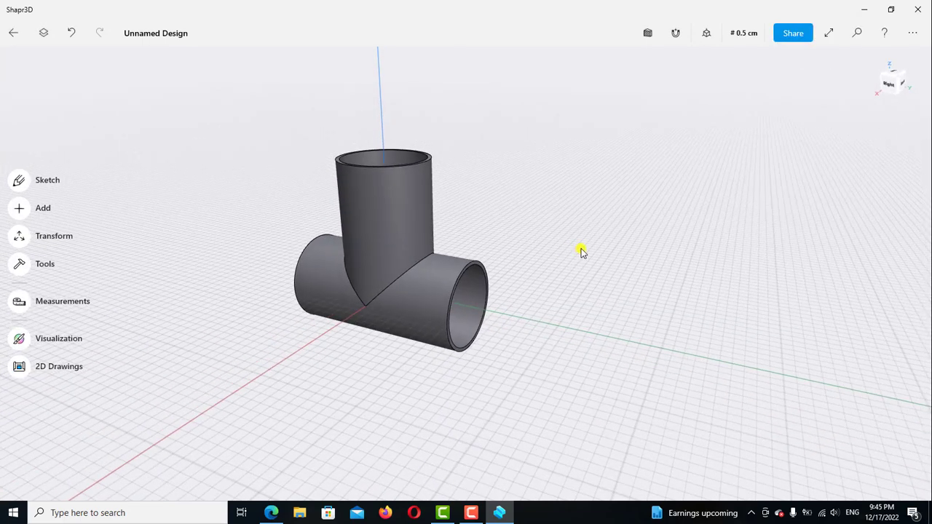
right_click_drag(550, 204, 565, 204)
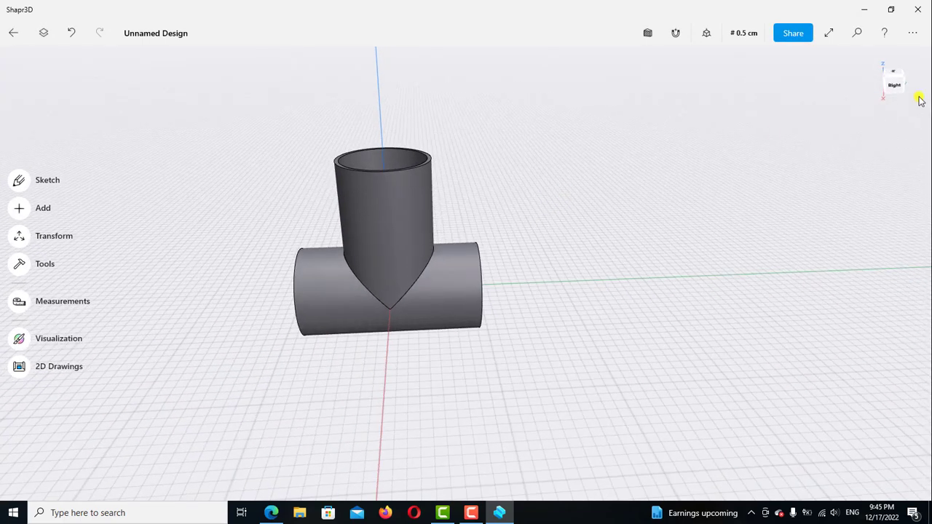
mouse_move(819, 102)
right_mouse_down()
mouse_move(873, 121)
mouse_move(834, 109)
mouse_move(896, 91)
right_mouse_up()
left_click(898, 87)
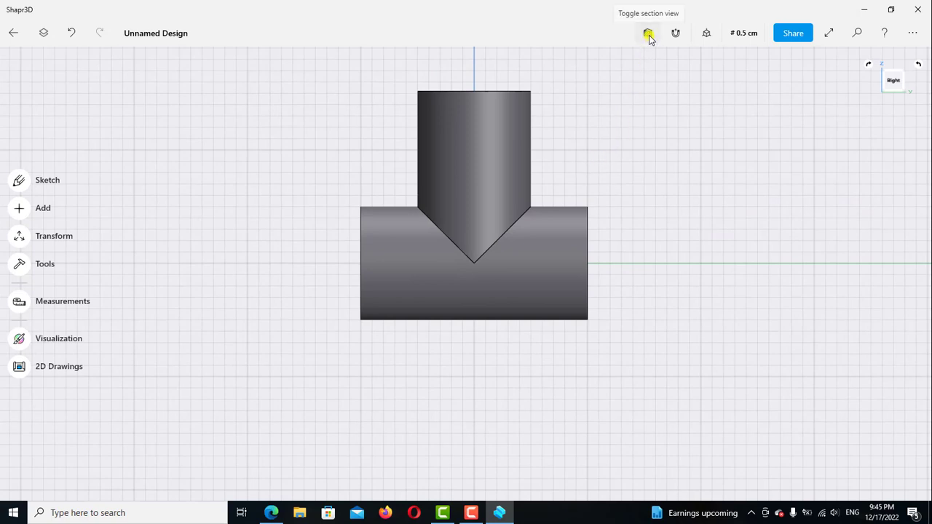
Show the tee in section, project its left end edge, and begin a sketch on Sketch plane 03.
left_click(649, 35)
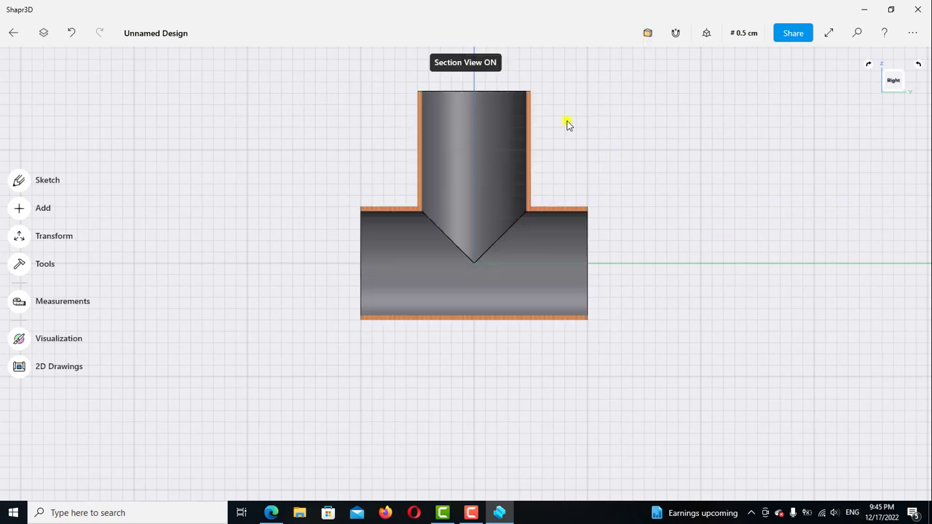
left_click(360, 265)
left_click(20, 355)
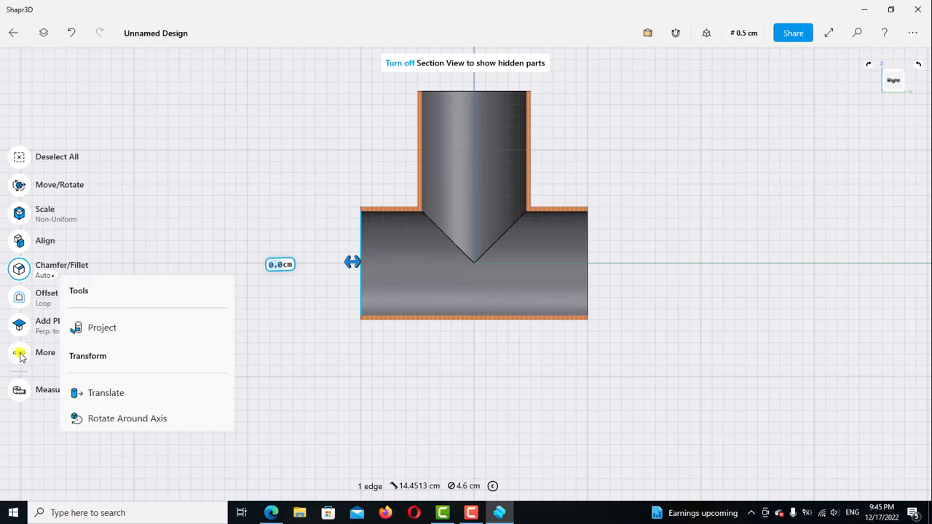
left_click(113, 327)
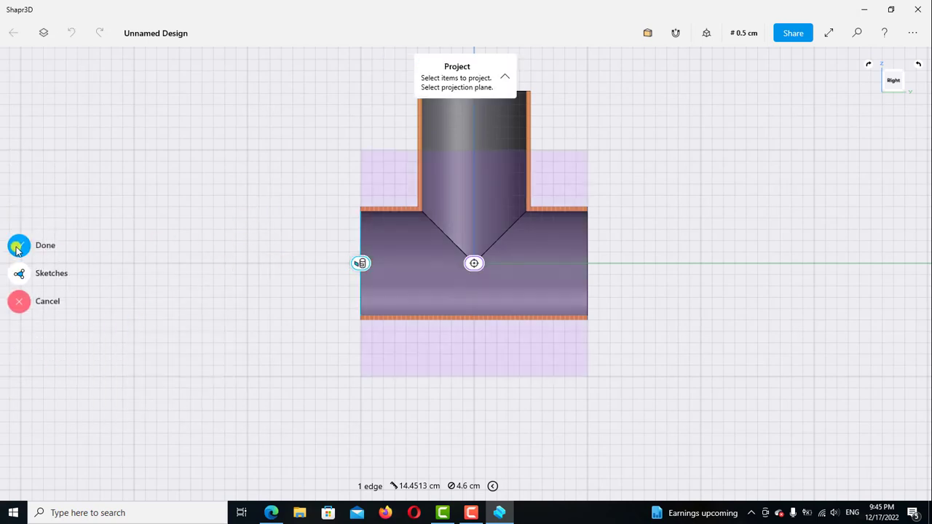
left_click(61, 256)
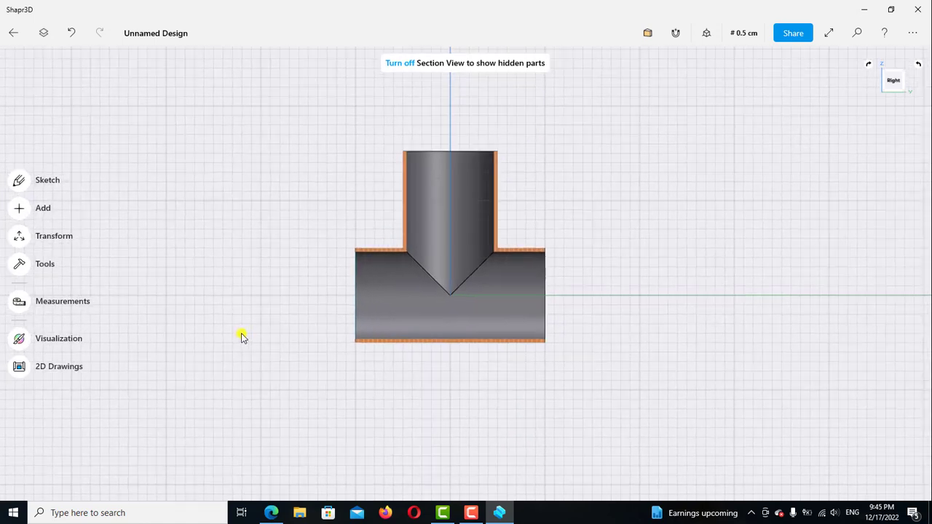
left_click(18, 180)
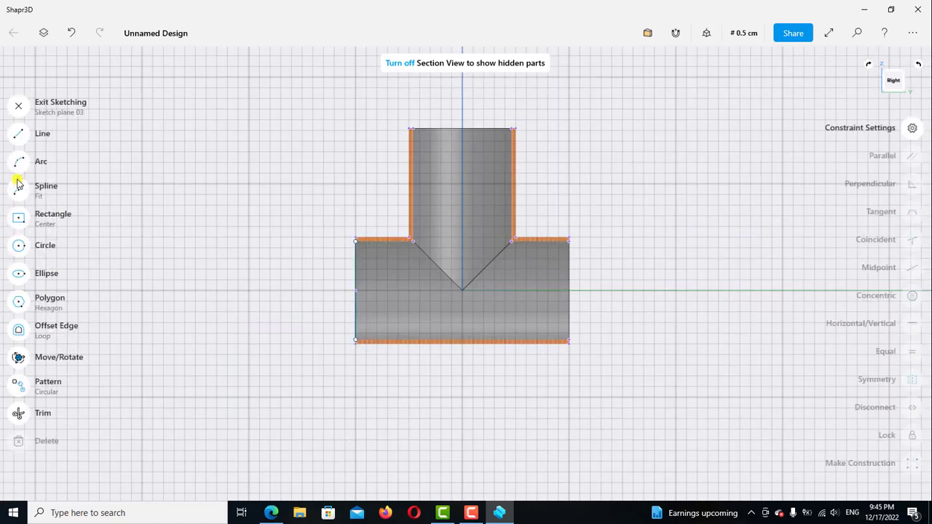
Draw a 1.0 cm diameter circle centred on the horizontal pipe's axis.
left_click(20, 248)
scroll(397, 294, "up", 3)
scroll(393, 289, "up", 2)
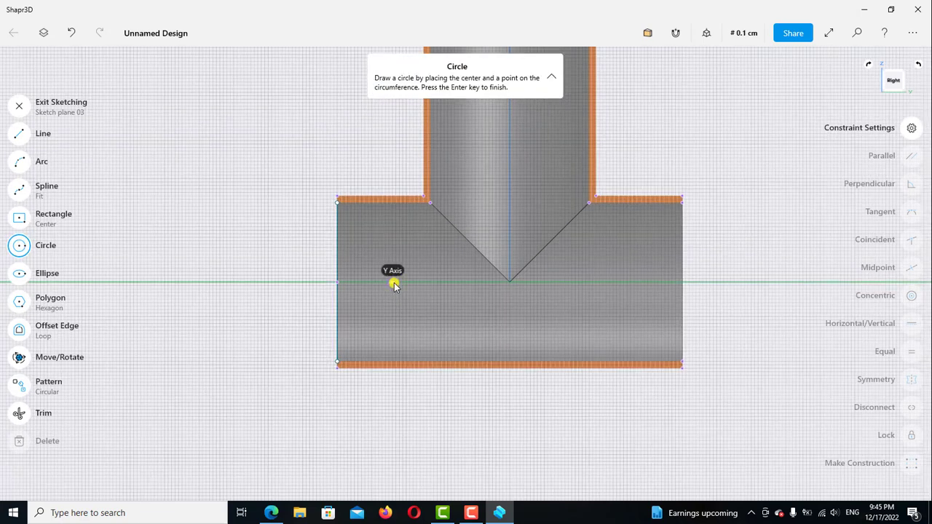
left_click(394, 283)
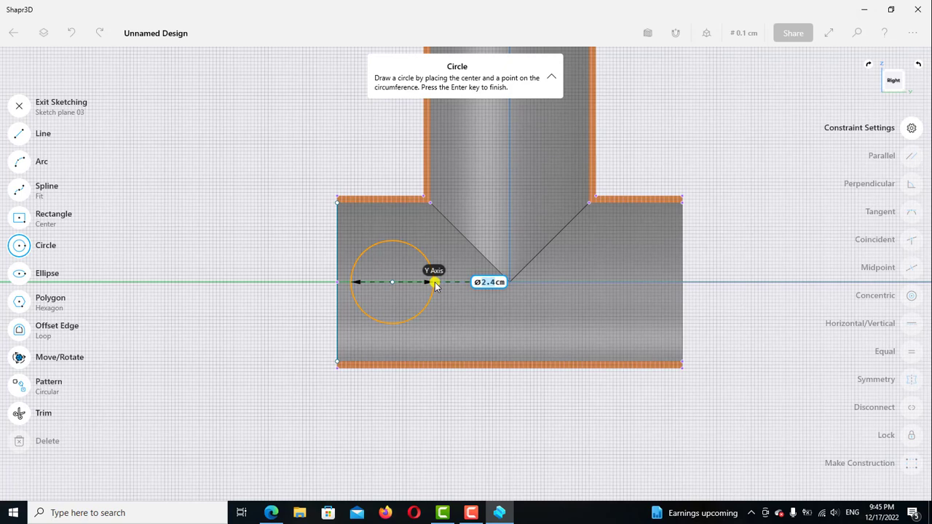
key("Return")
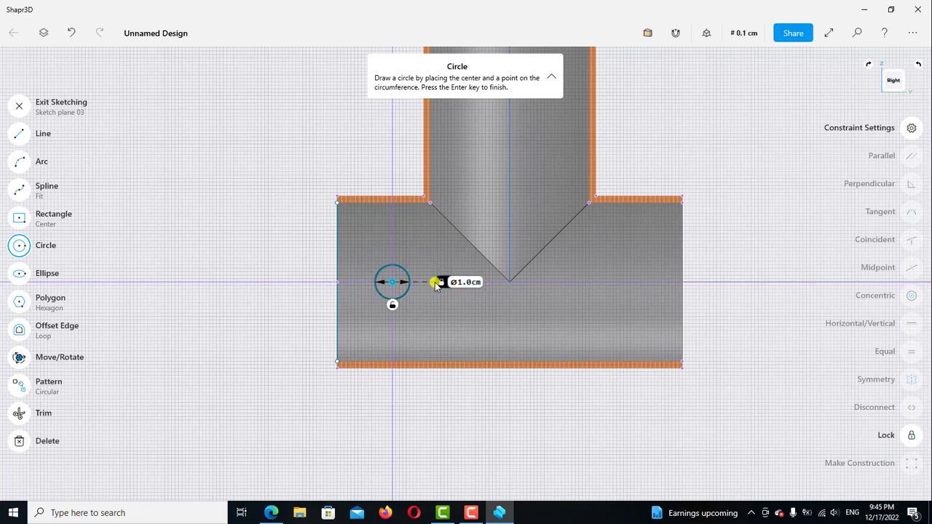
left_click(21, 247)
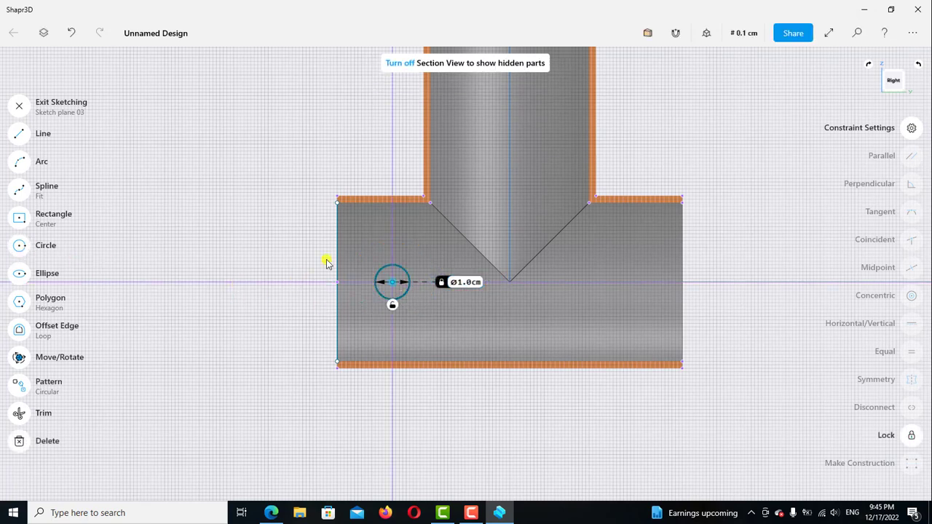
Lock the left end edge and fix the circle centre 1.5 cm horizontally from the bottom-left corner.
left_click(339, 258)
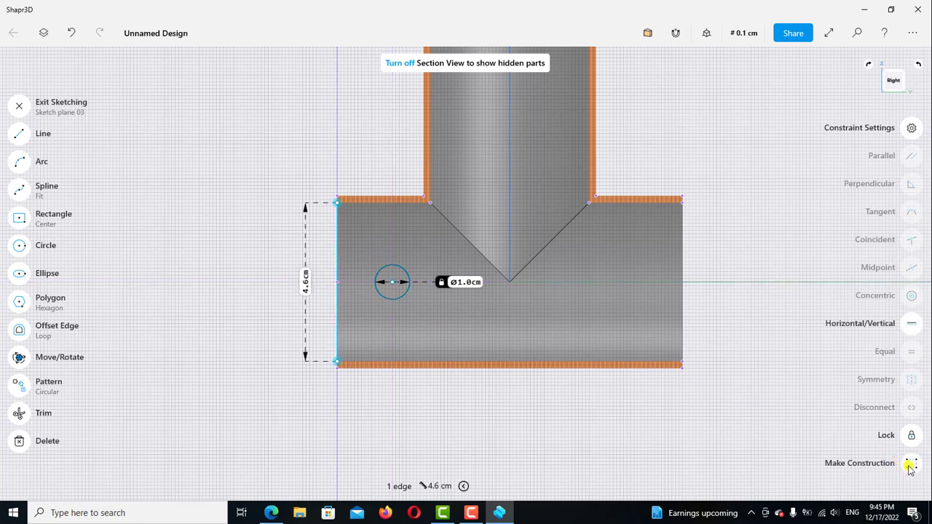
left_click(913, 436)
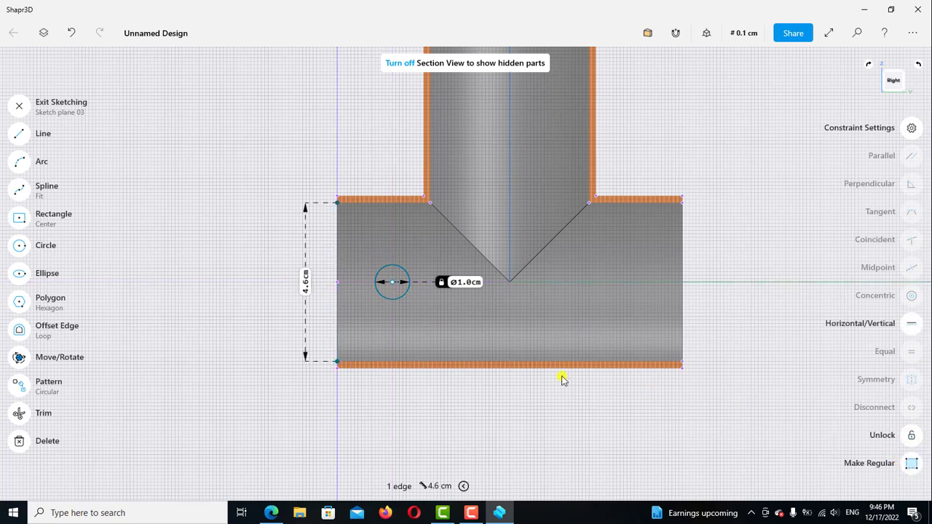
left_click(392, 283)
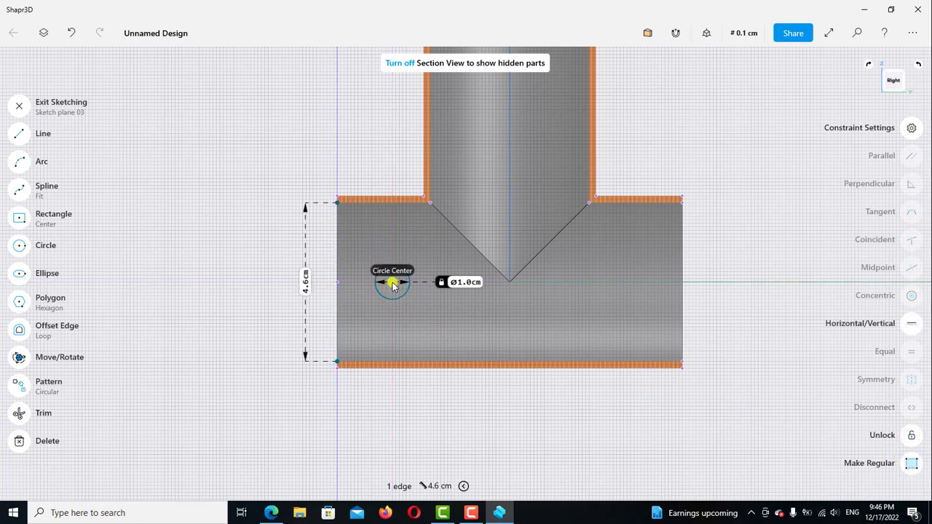
left_click(337, 361)
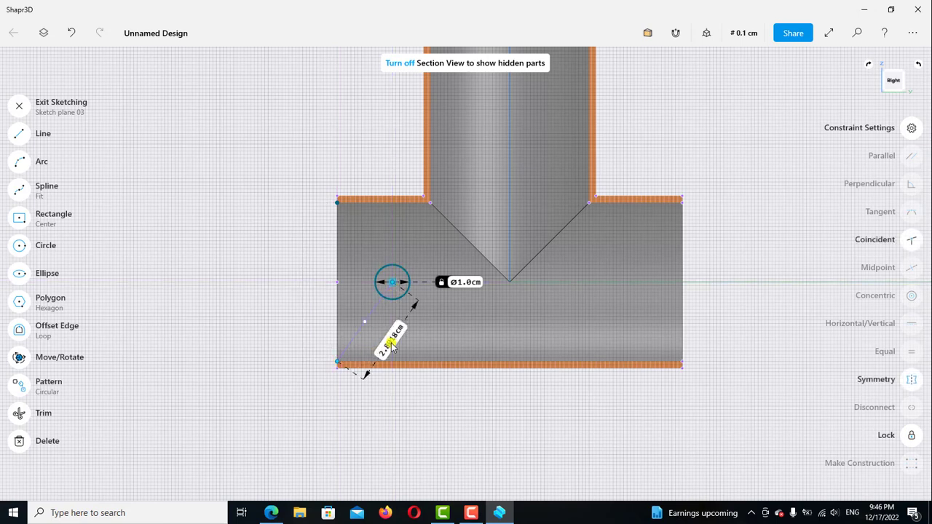
left_click(365, 374)
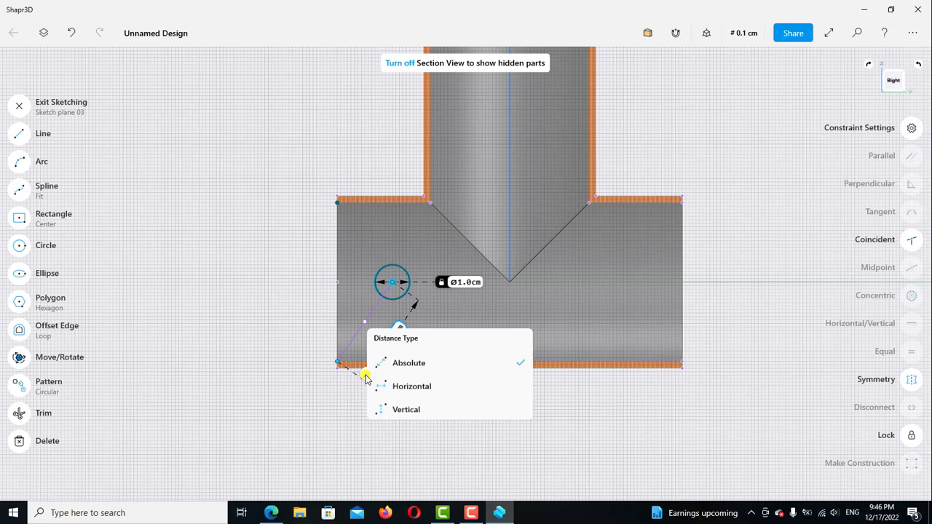
left_click(415, 391)
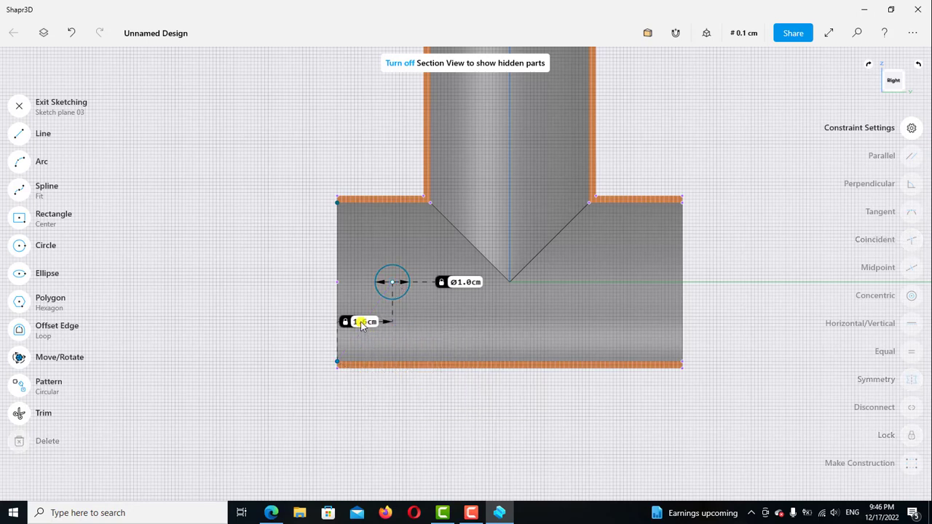
left_click(362, 325)
left_click(320, 378)
left_click(378, 409)
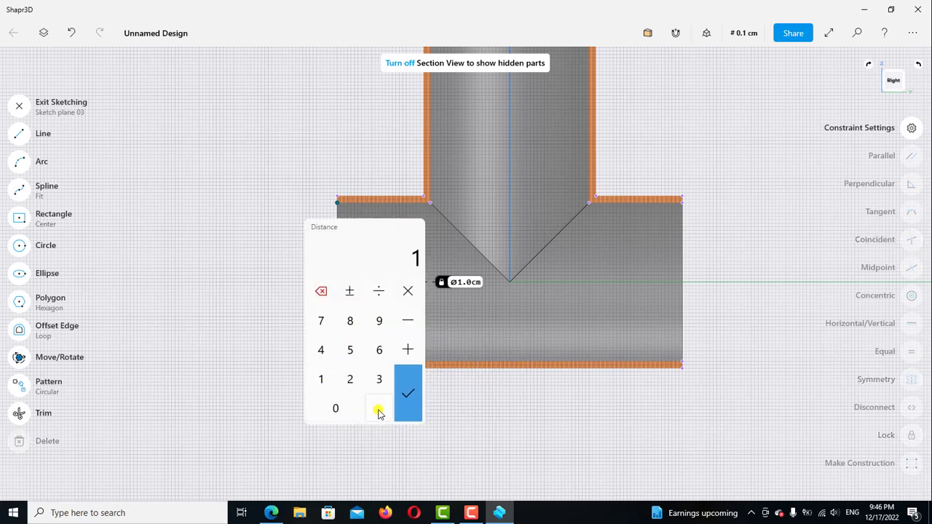
left_click(355, 351)
left_click(409, 394)
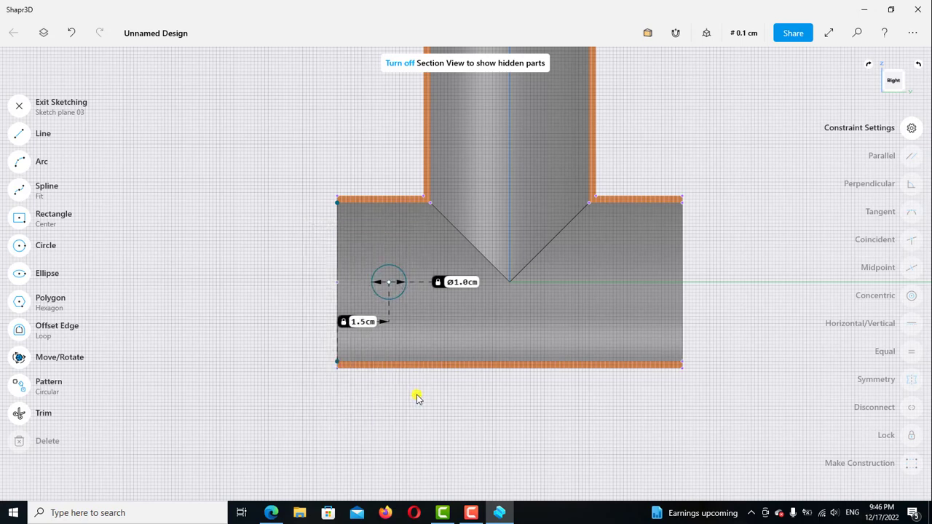
Draw a 10 cm vertical line rising from the tee's centre.
left_click(19, 133)
scroll(419, 408, "down", 3)
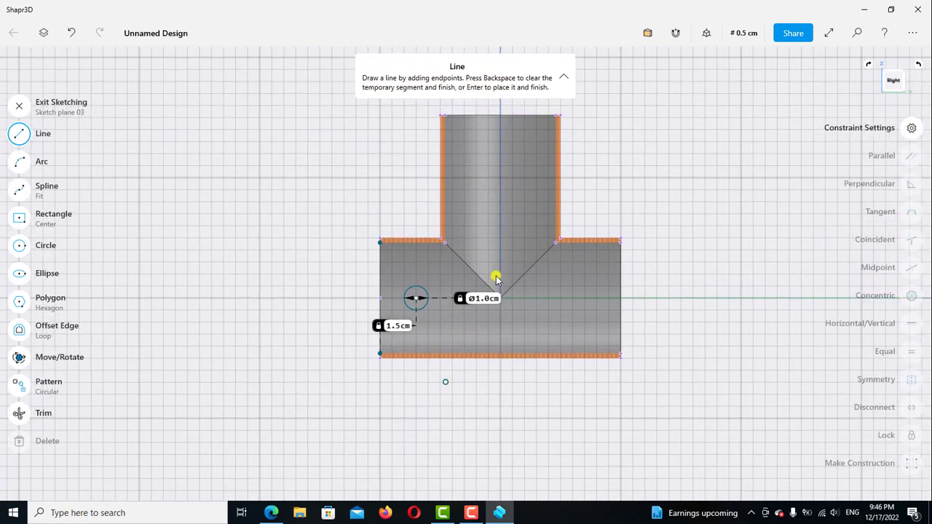
scroll(509, 299, "up", 1)
scroll(503, 301, "up", 2)
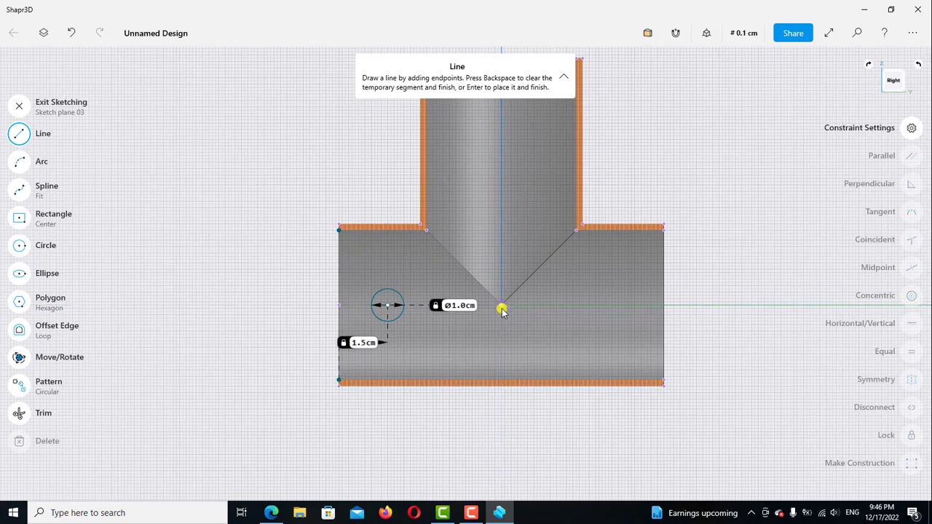
scroll(503, 309, "down", 2)
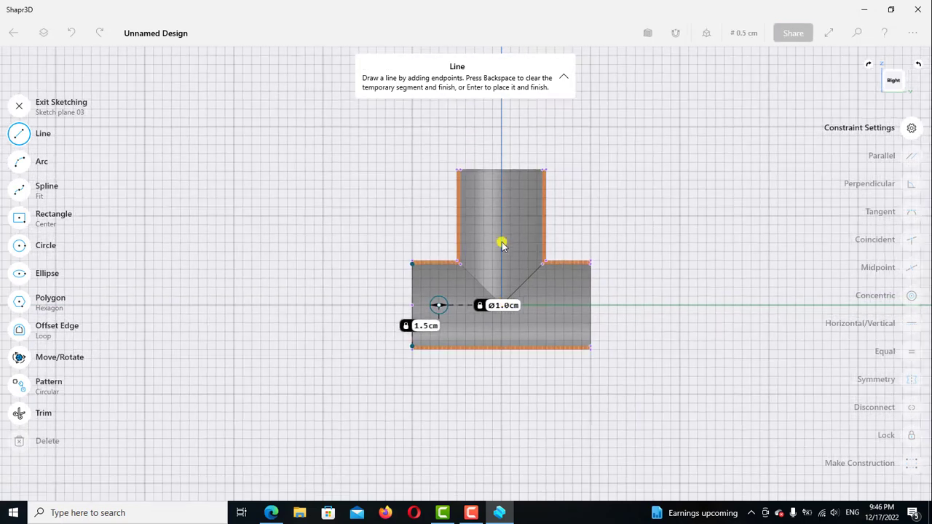
left_click(501, 304)
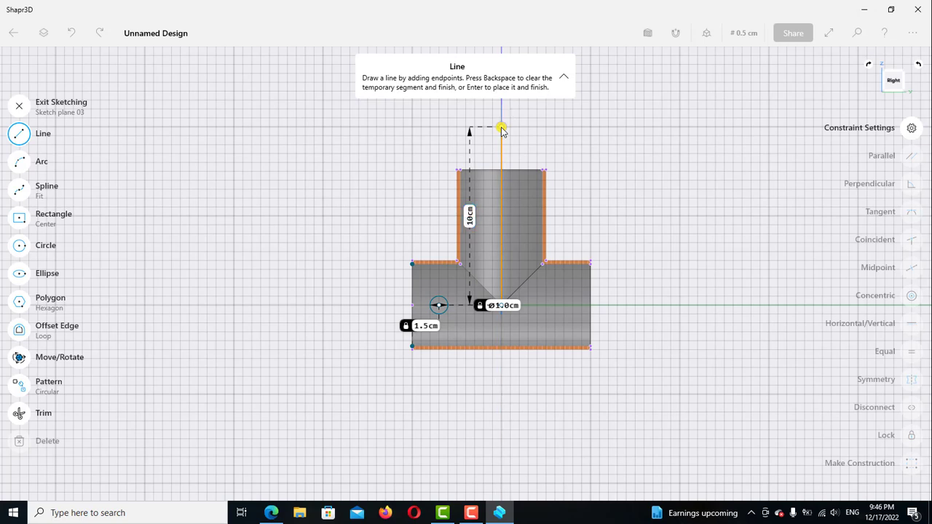
left_click(501, 128)
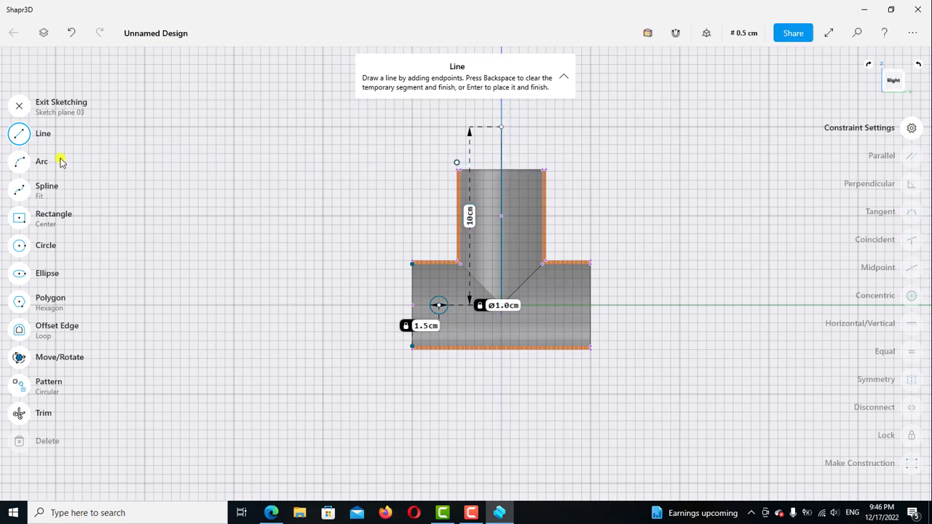
Lock the vertical line in place and leave Sketch plane 03.
left_click(20, 138)
scroll(500, 146, "up", 1)
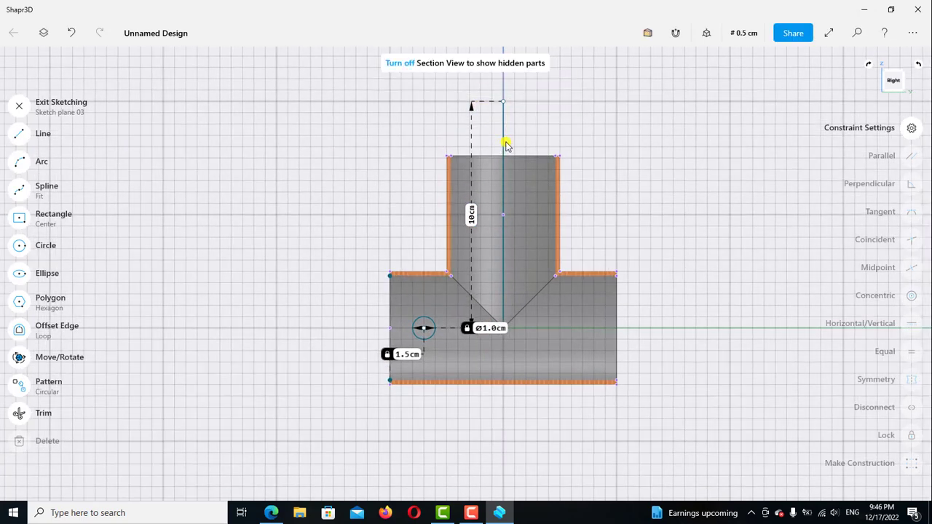
left_click(504, 145)
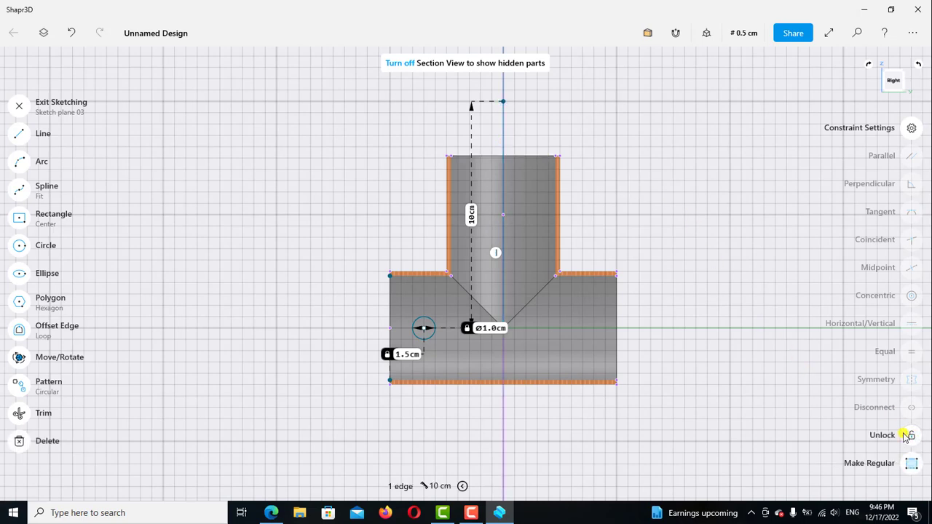
key("Escape")
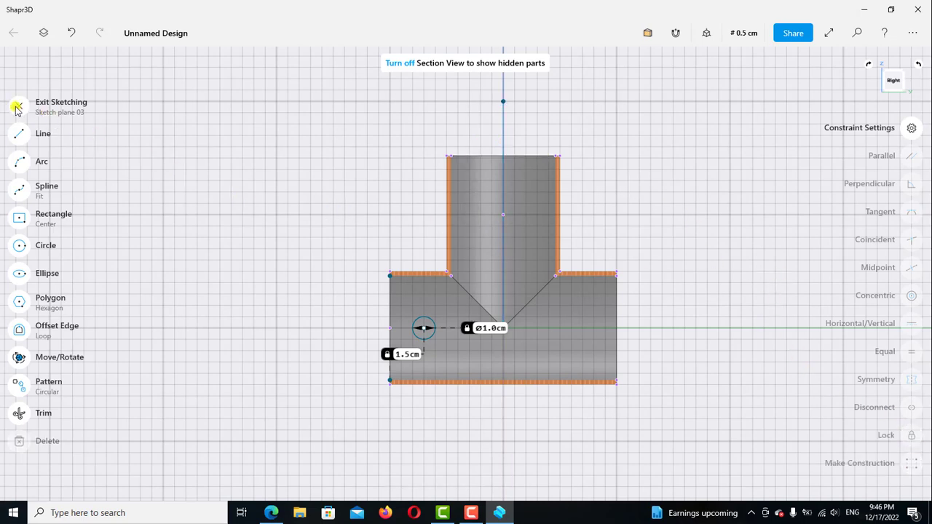
left_click(16, 108)
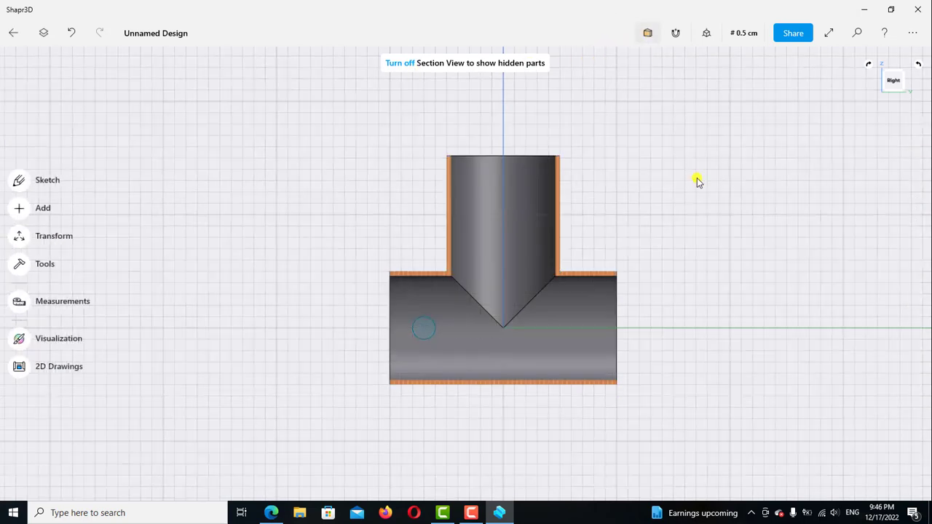
Select the 1 cm circle face in a 3D view of the tee.
right_click_drag(349, 208, 378, 213)
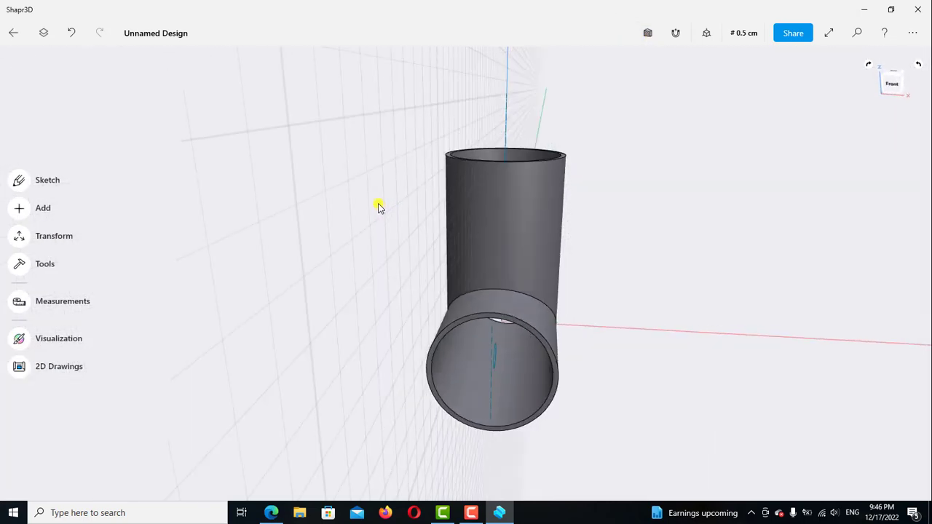
scroll(466, 369, "up", 2)
scroll(483, 374, "up", 2)
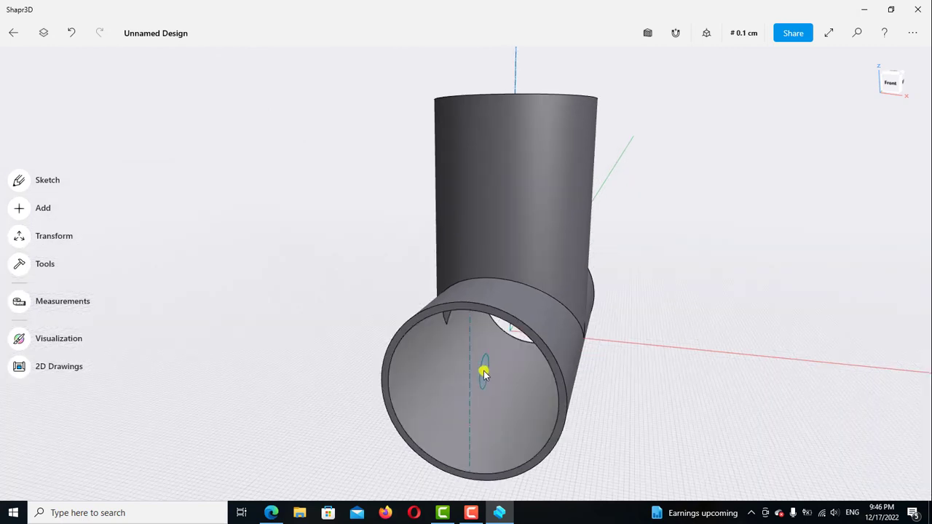
scroll(486, 372, "up", 2)
scroll(483, 368, "up", 2)
scroll(484, 369, "up", 2)
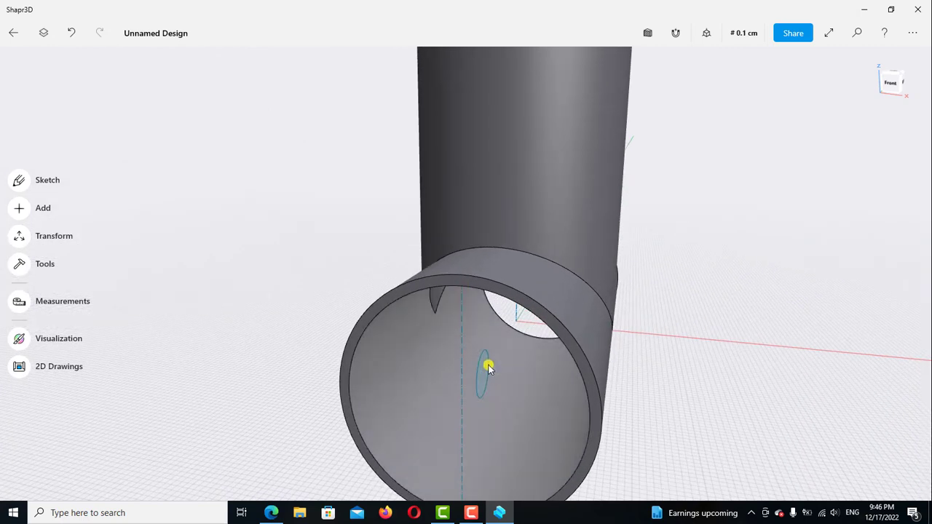
left_click(485, 369)
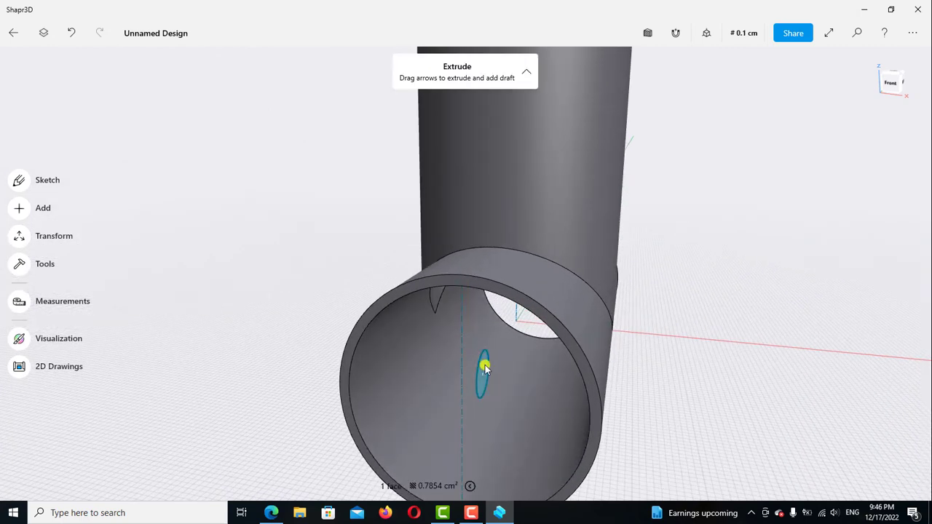
Extrude the circle 3.8 cm, then back through to -6.2 cm across both pipe walls.
left_click_drag(687, 383, 687, 386)
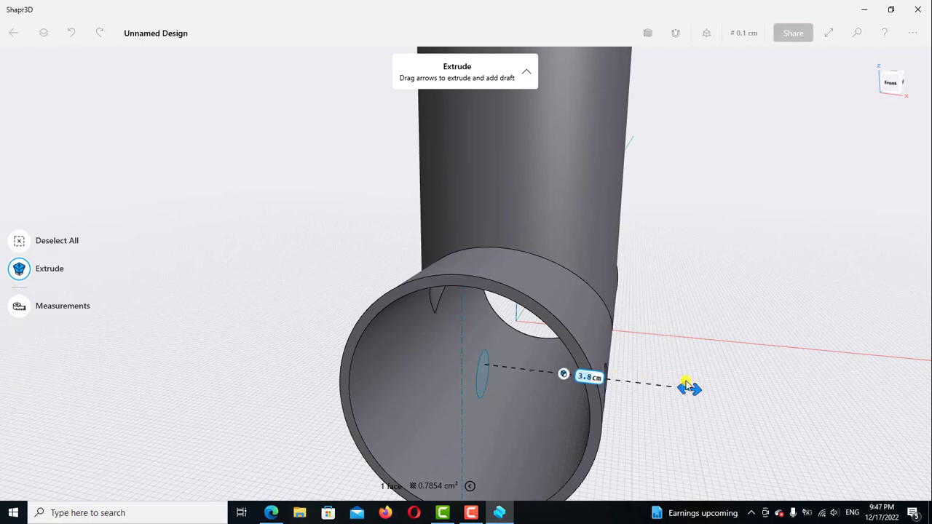
scroll(710, 276, "down", 1)
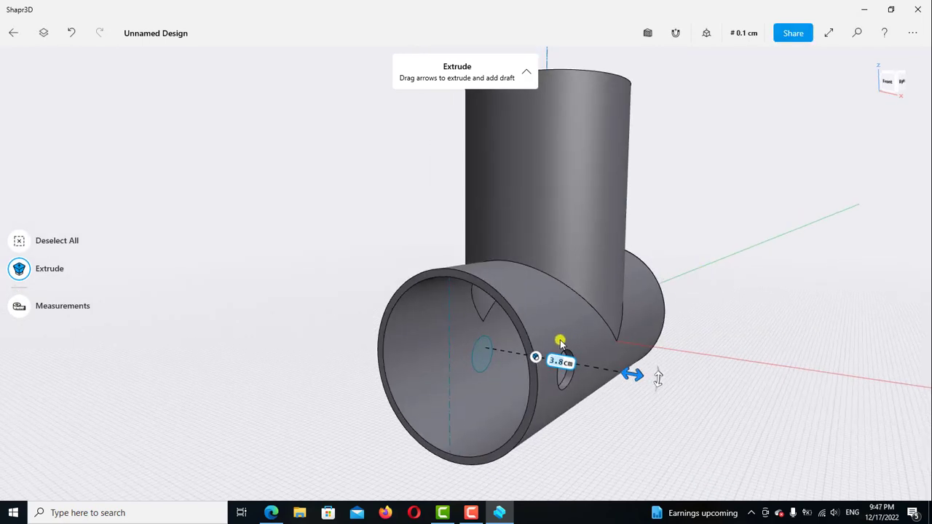
scroll(478, 359, "up", 2)
scroll(455, 361, "up", 3)
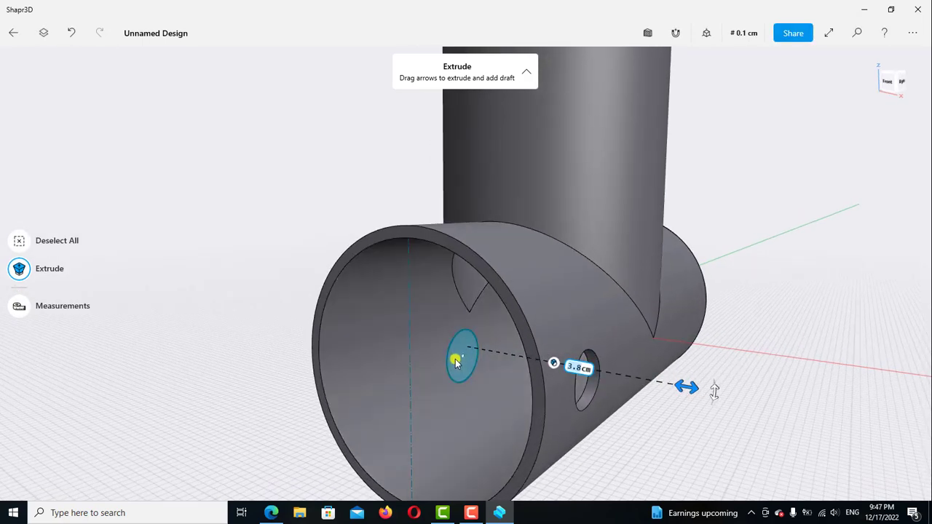
left_click_drag(456, 360, 266, 320)
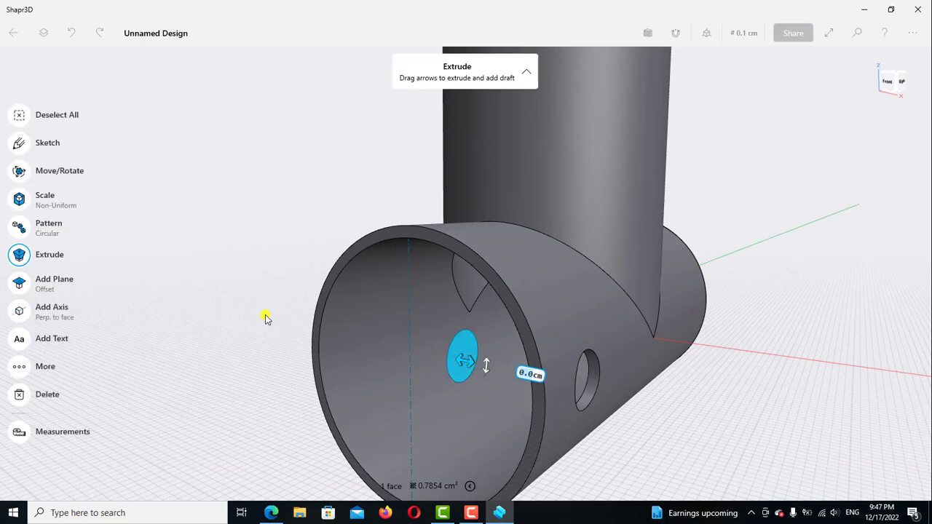
Confirm the hole cut and select the first face of the 1.0 cm hole.
left_click(763, 306)
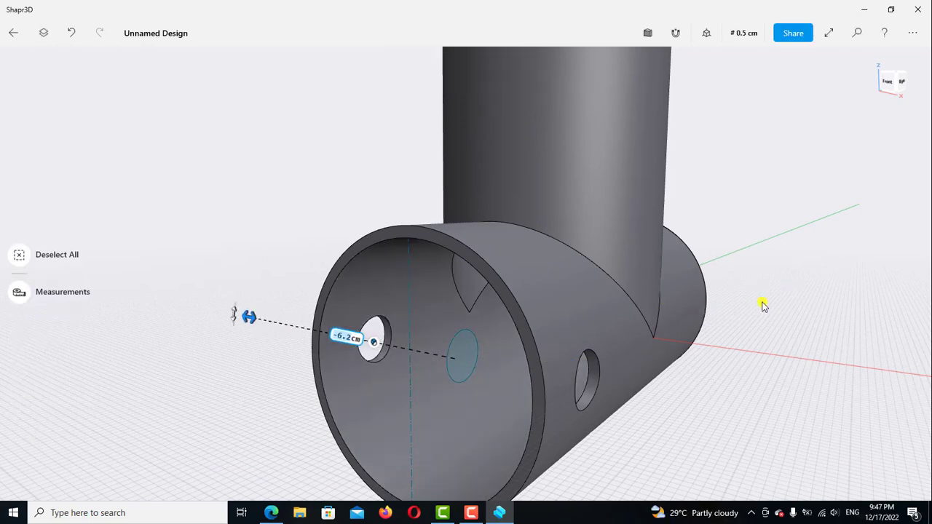
scroll(750, 301, "down", 2)
right_click_drag(750, 300, 680, 331)
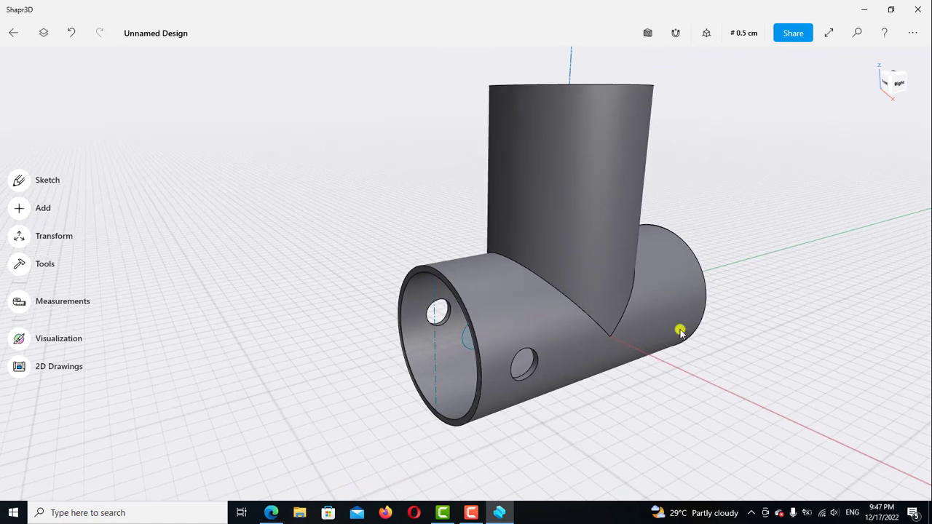
scroll(473, 346, "up", 2)
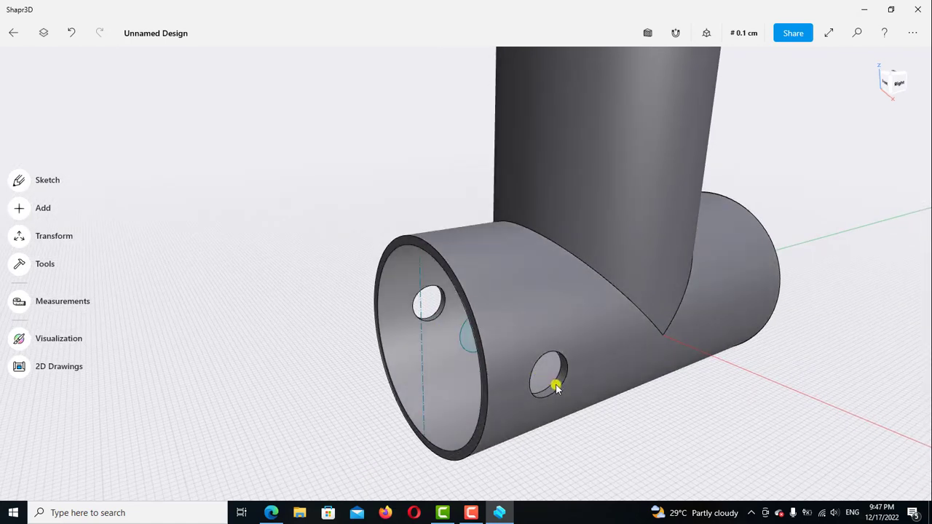
left_click(554, 388)
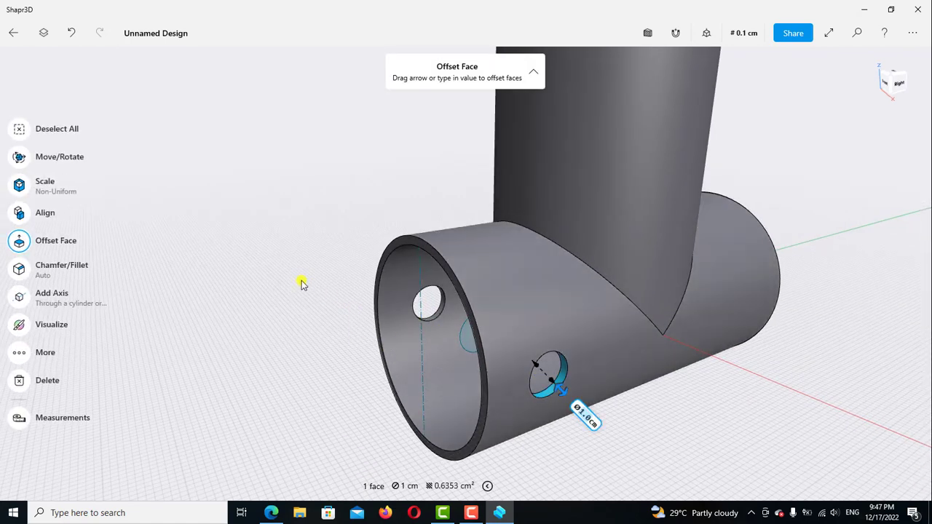
Add the hole's inner face to the selection.
scroll(310, 298, "up", 2)
scroll(453, 328, "up", 1)
scroll(442, 328, "up", 1)
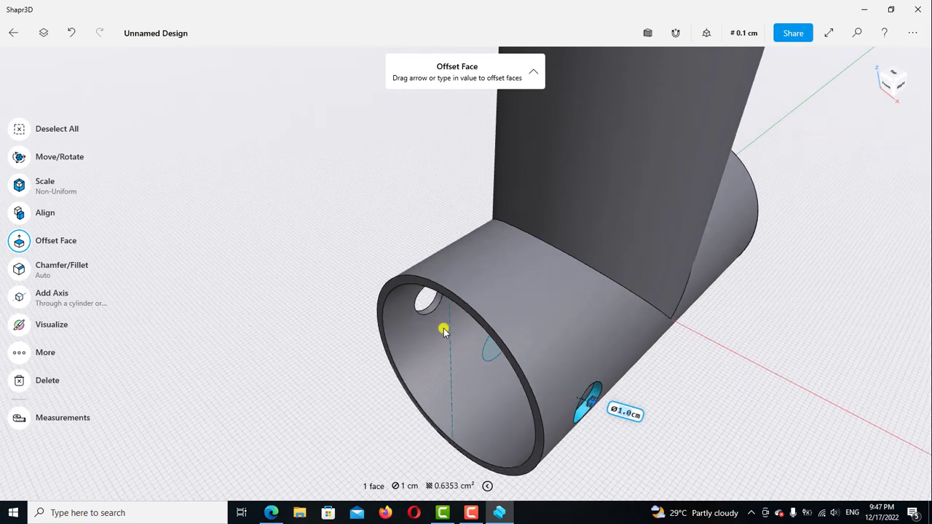
scroll(427, 317, "up", 1)
scroll(426, 309, "up", 1)
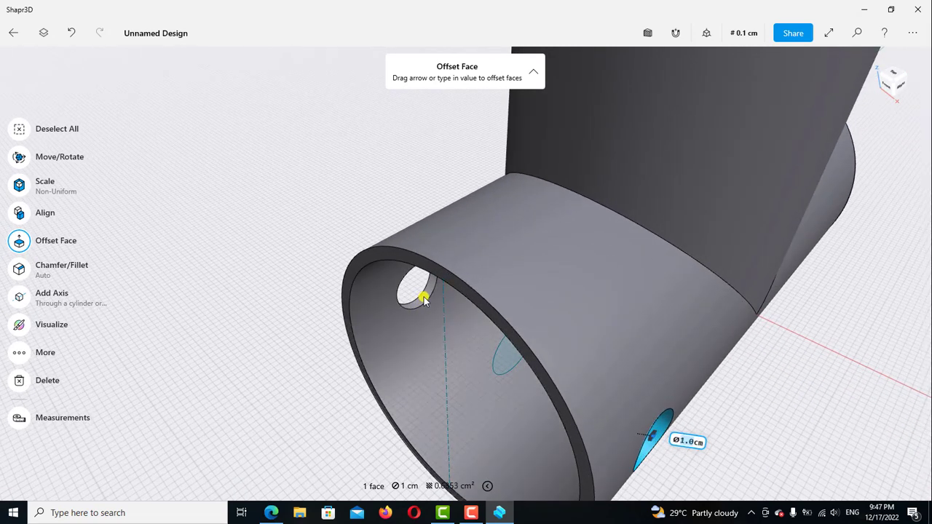
left_click(423, 299)
scroll(337, 293, "down", 2)
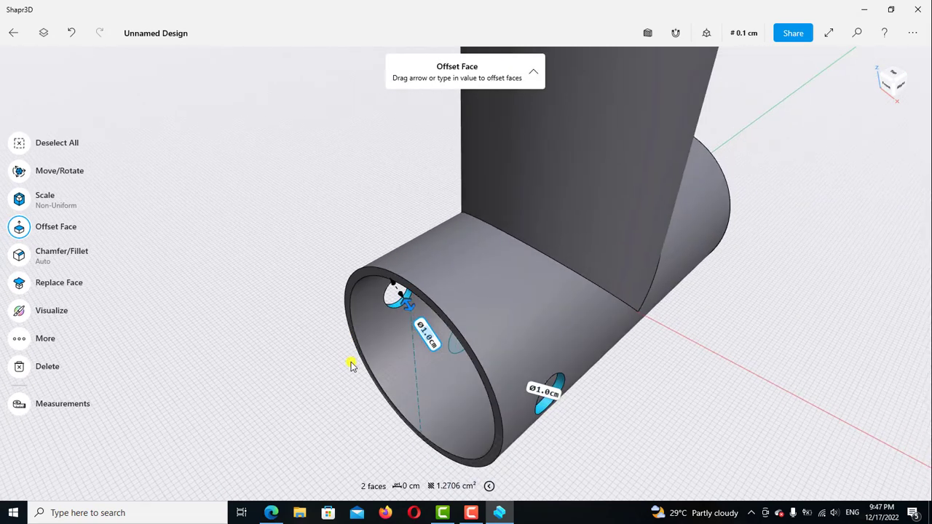
scroll(350, 364, "down", 2)
mouse_move(651, 318)
right_mouse_down()
mouse_move(634, 308)
mouse_move(674, 284)
mouse_move(653, 361)
mouse_move(666, 374)
mouse_move(689, 370)
right_mouse_up()
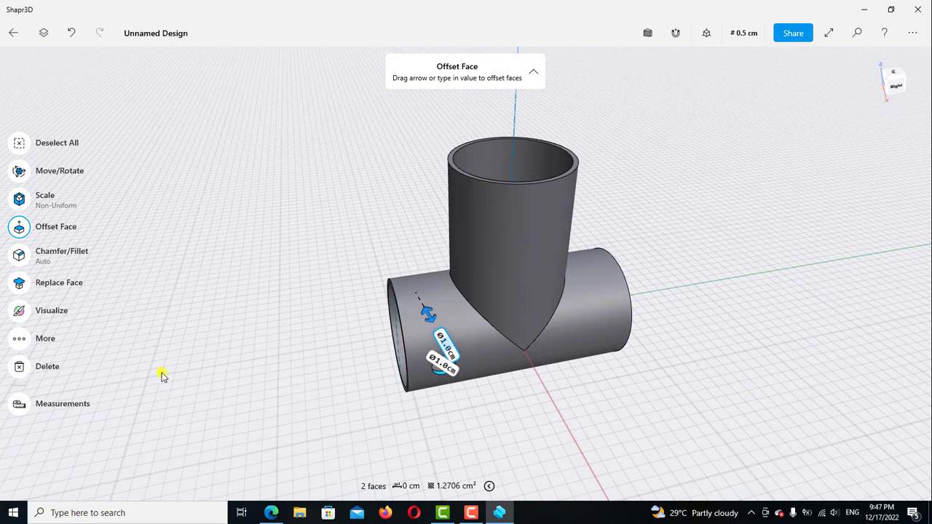
Mirror the selected hole faces across the tee's central plane, keeping the originals.
left_click(20, 340)
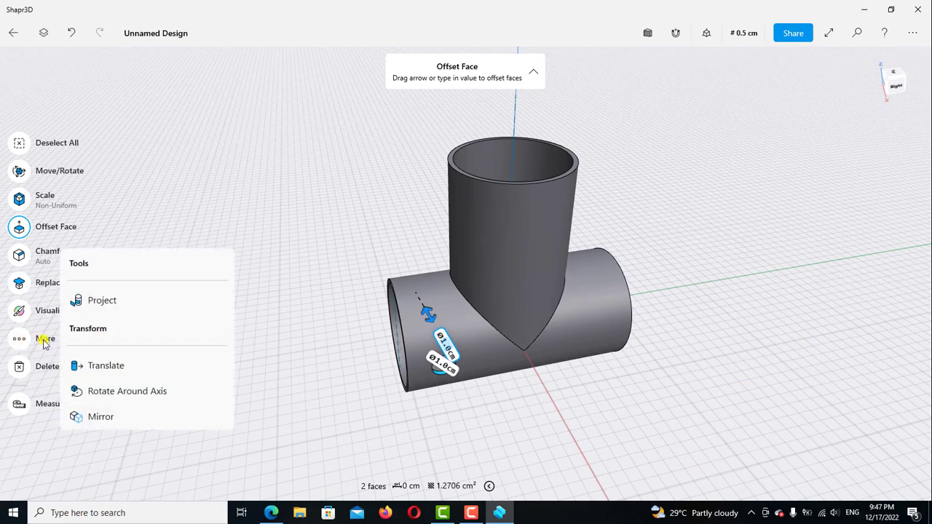
left_click(116, 417)
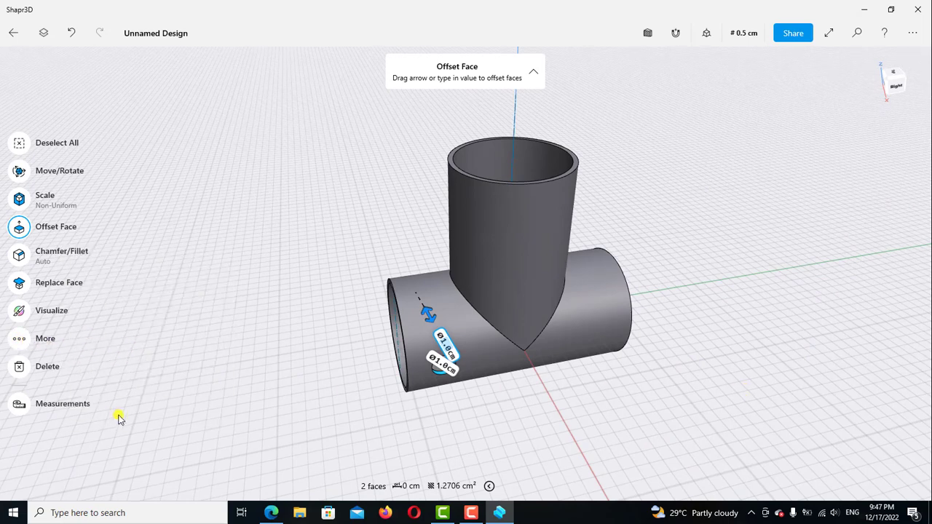
left_click(561, 417)
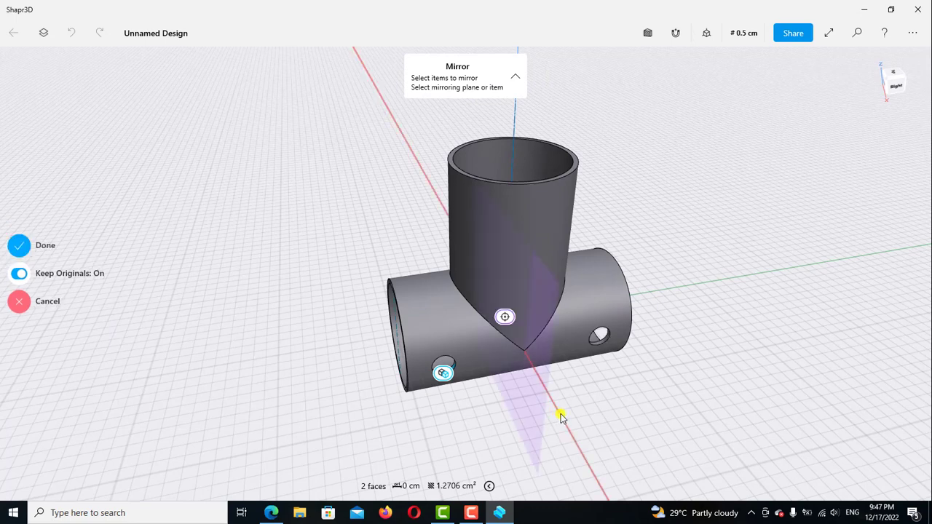
left_click(19, 246)
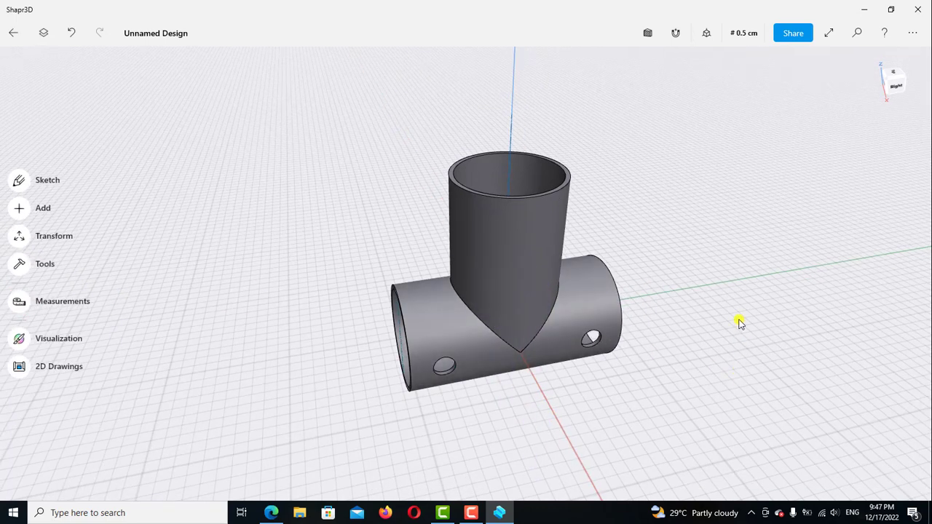
mouse_move(739, 323)
middle_mouse_down()
mouse_move(732, 314)
mouse_move(703, 339)
mouse_move(699, 357)
mouse_move(712, 361)
mouse_move(631, 359)
middle_mouse_up()
Project the vertical pipe's 4.6 cm top edge onto Sketch plane 03 from a right section view.
left_click(43, 33)
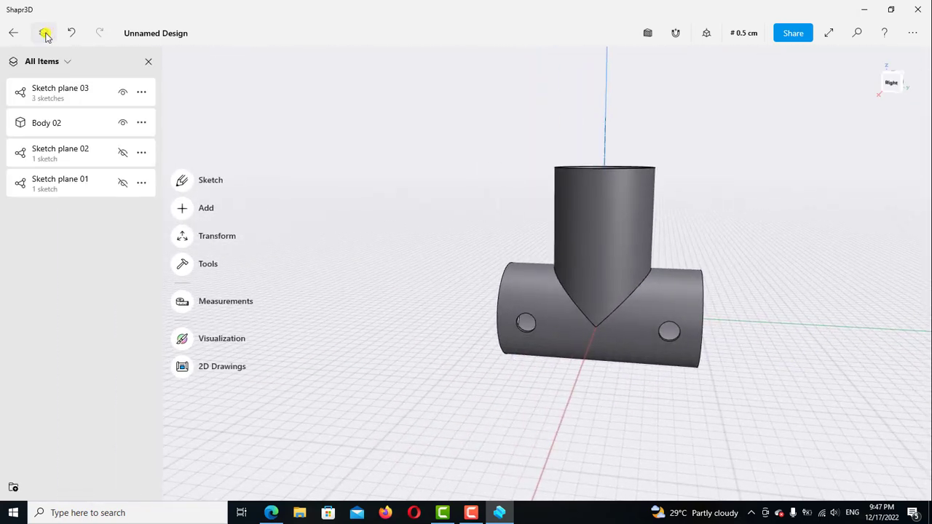
left_click(123, 92)
left_click(891, 83)
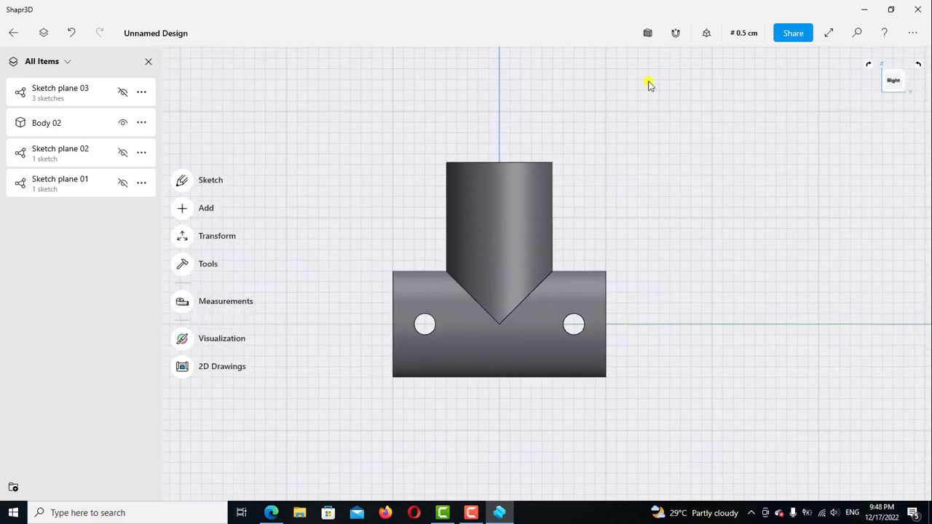
left_click(648, 33)
scroll(513, 171, "up", 2)
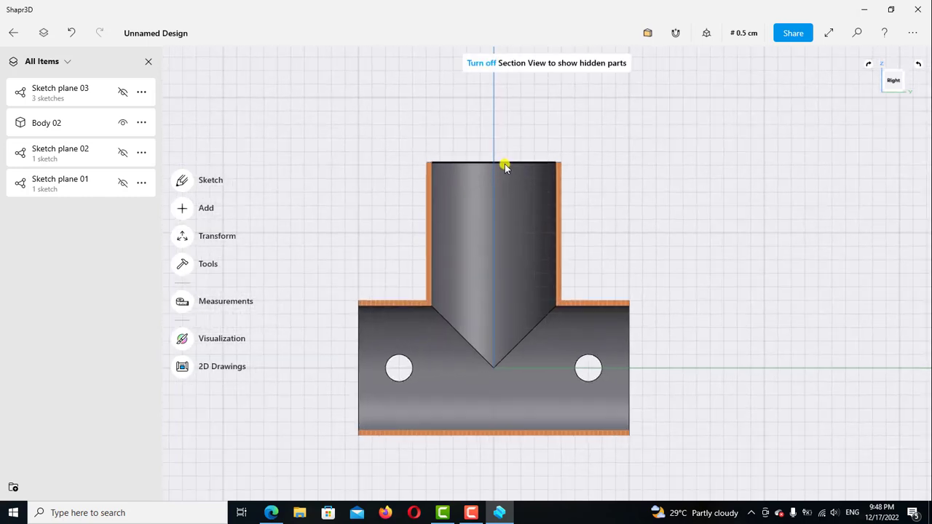
left_click(504, 163)
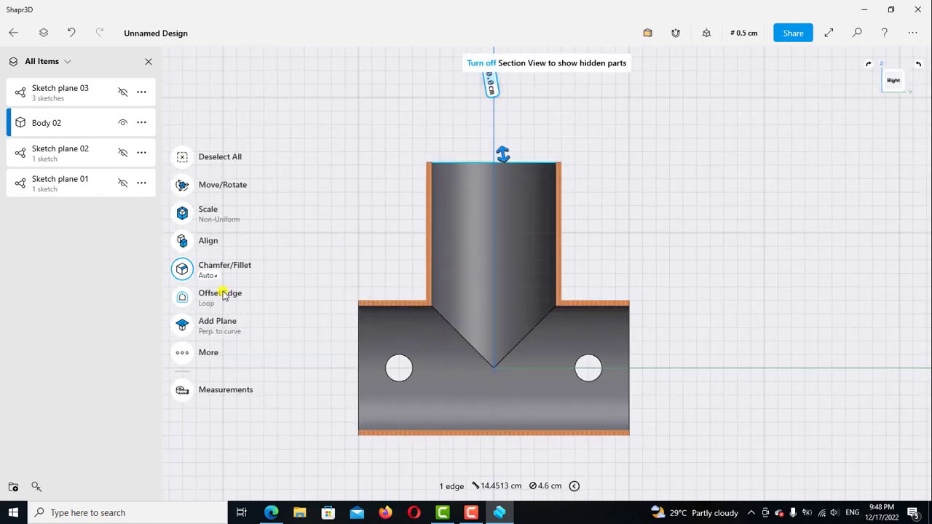
left_click(182, 353)
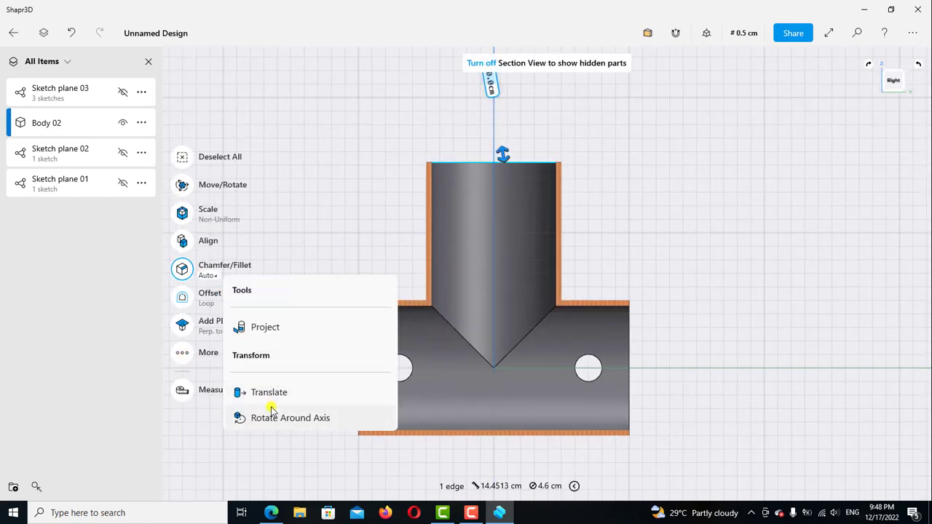
left_click(318, 260)
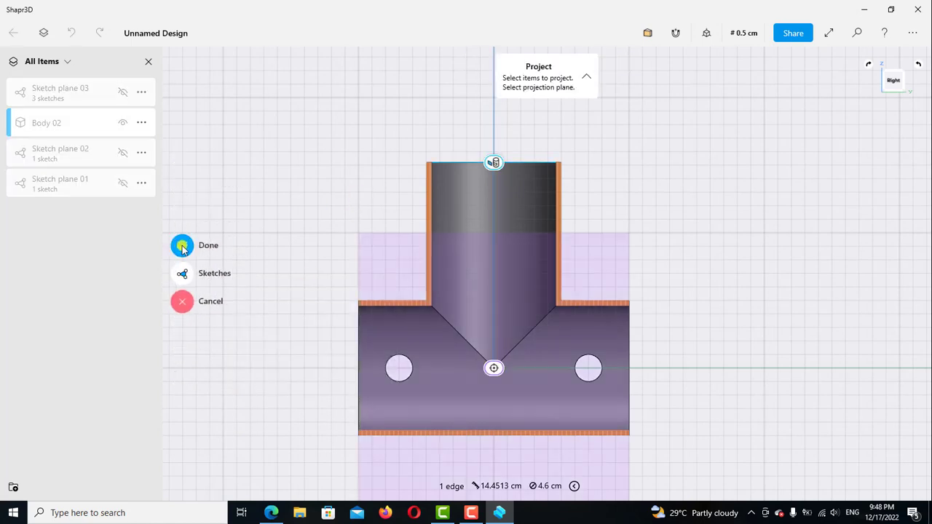
left_click(182, 247)
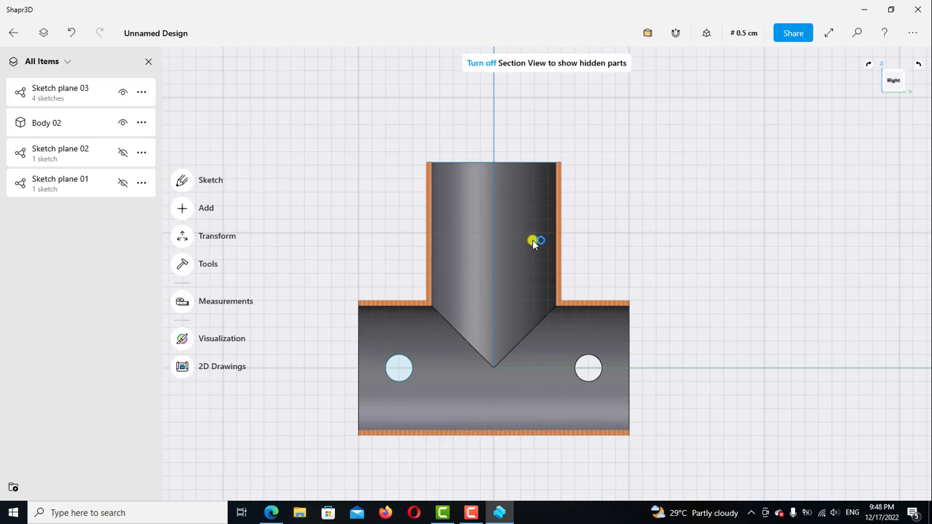
Make the projected top edge construction and draw a 1.0 cm circle on the pipe's axis.
left_click(523, 163)
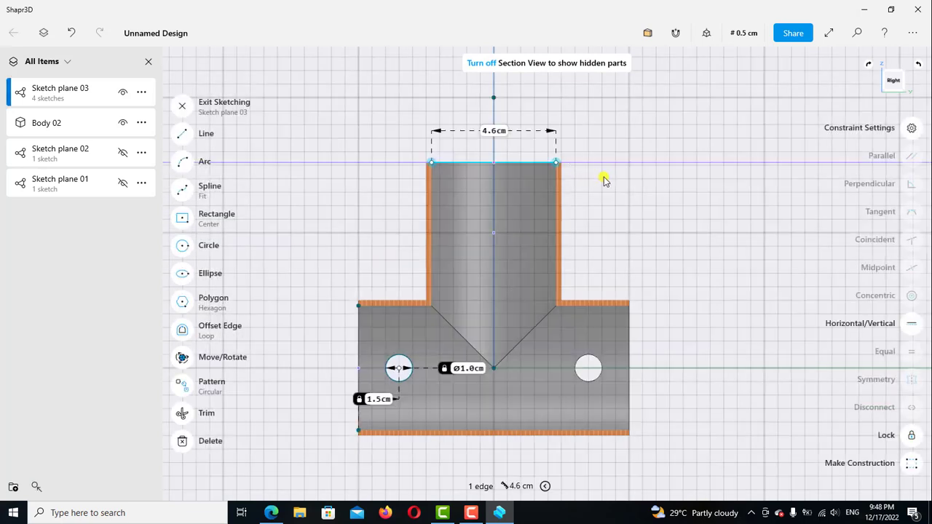
left_click(912, 458)
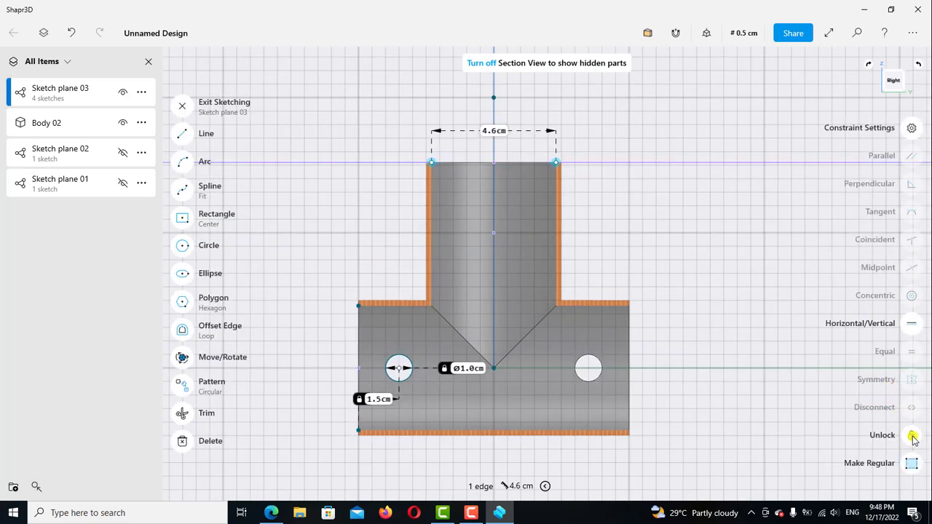
left_click(183, 247)
scroll(491, 202, "up", 1)
scroll(493, 204, "up", 1)
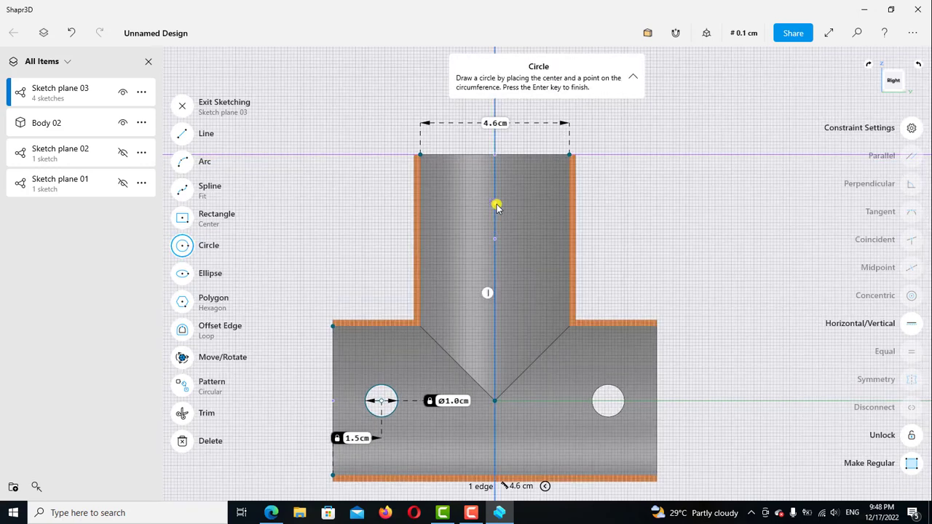
left_click(495, 203)
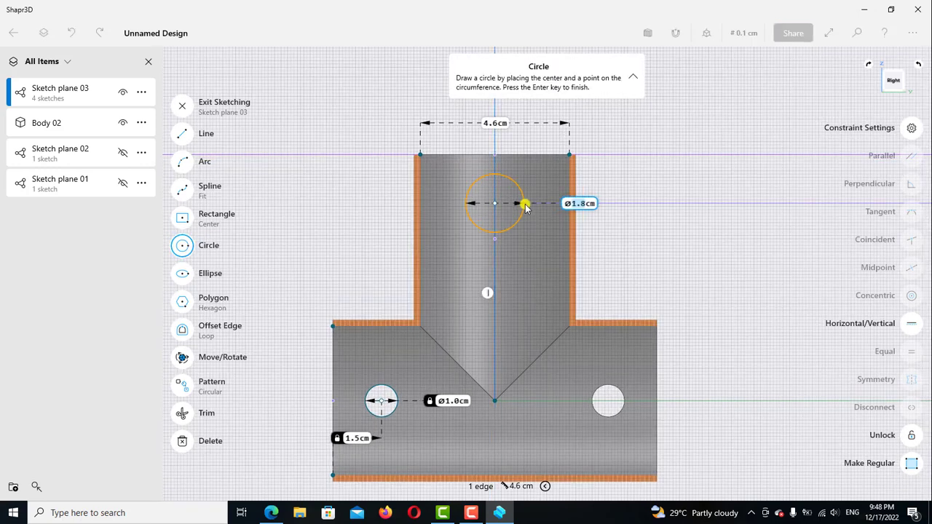
type("1")
key("Return")
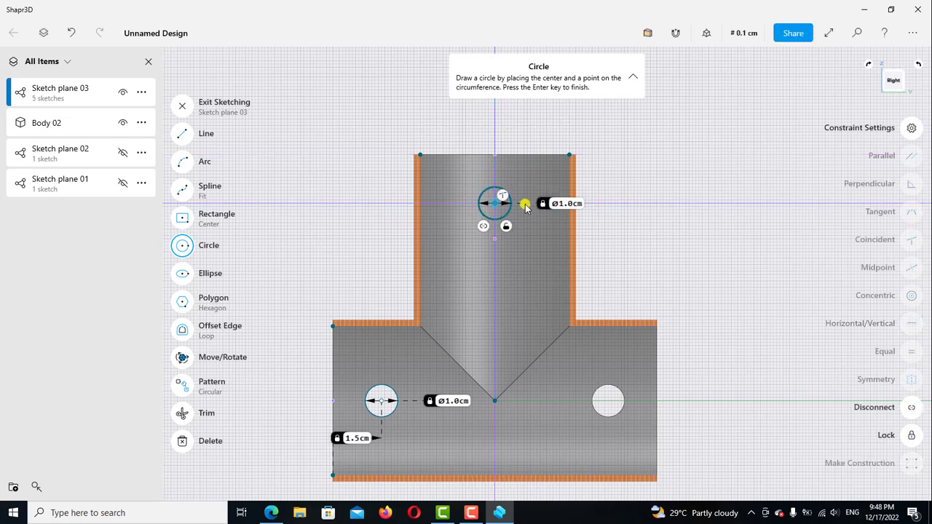
Lock the circle 1.5 cm vertically below the top corner and turn off Section View.
left_click(184, 248)
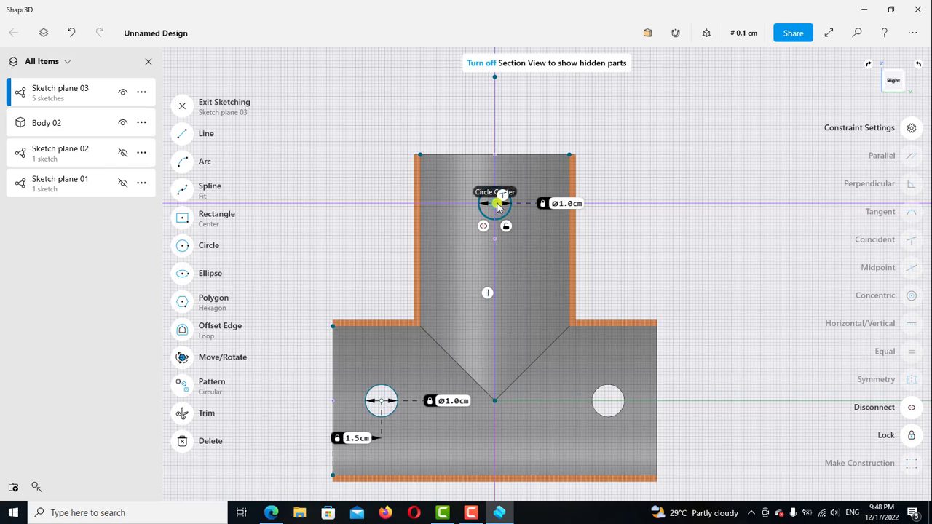
left_click(570, 155)
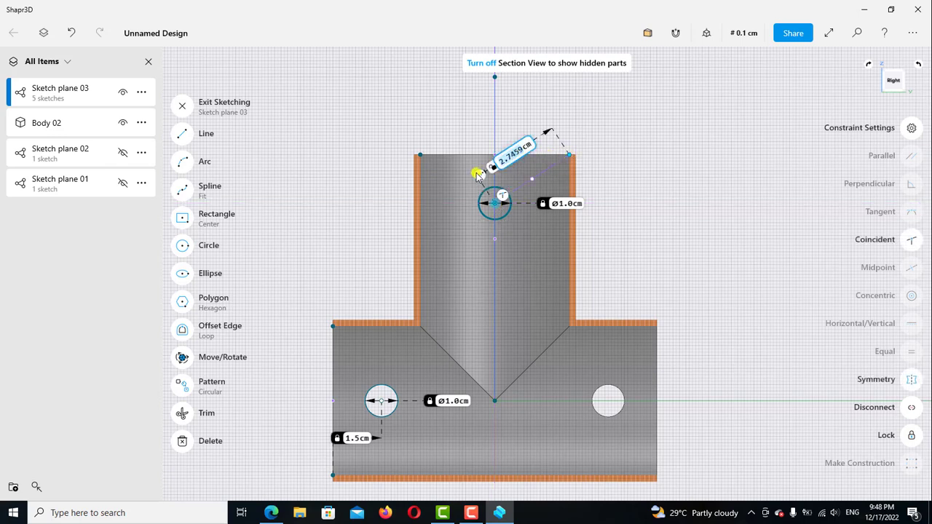
left_click(514, 152)
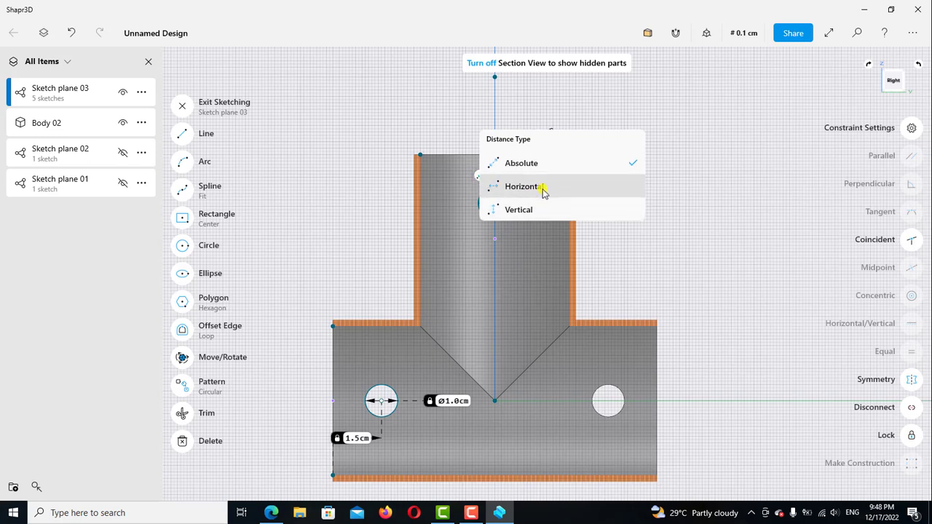
left_click(534, 210)
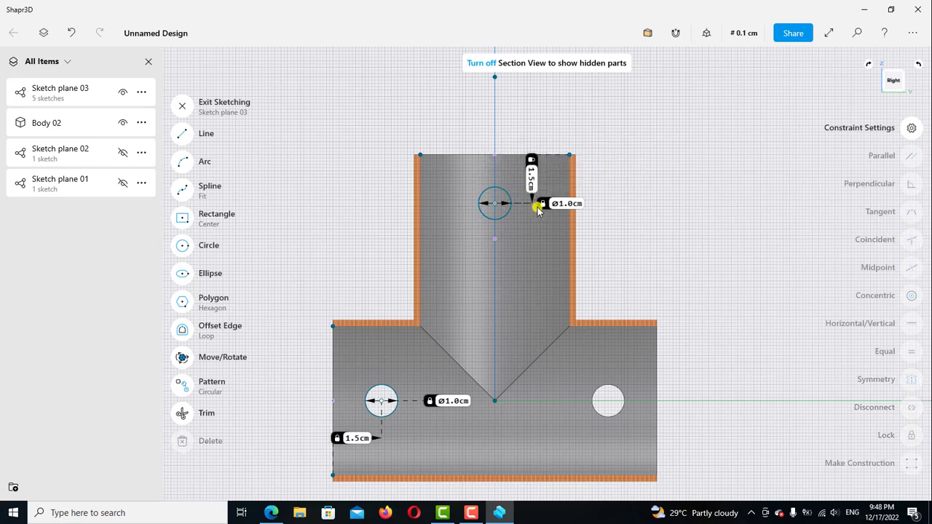
left_click_drag(532, 182, 652, 179)
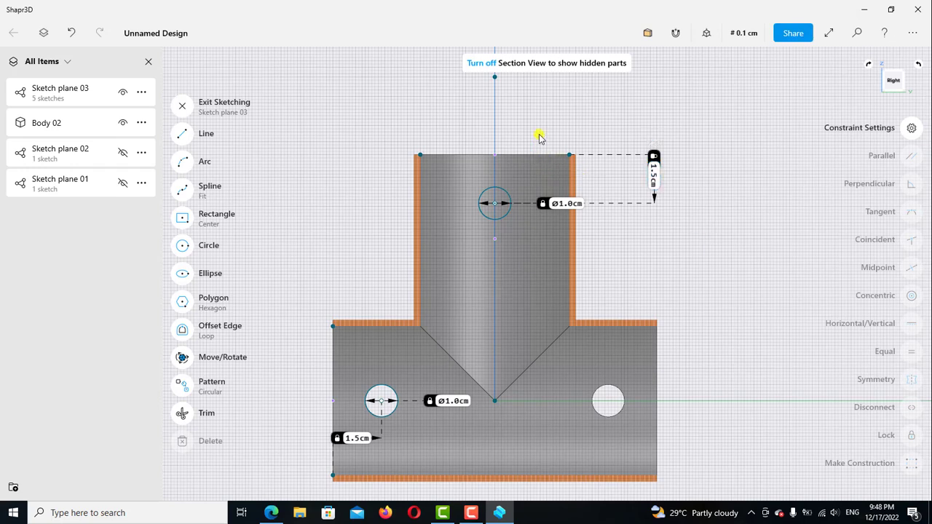
left_click(647, 33)
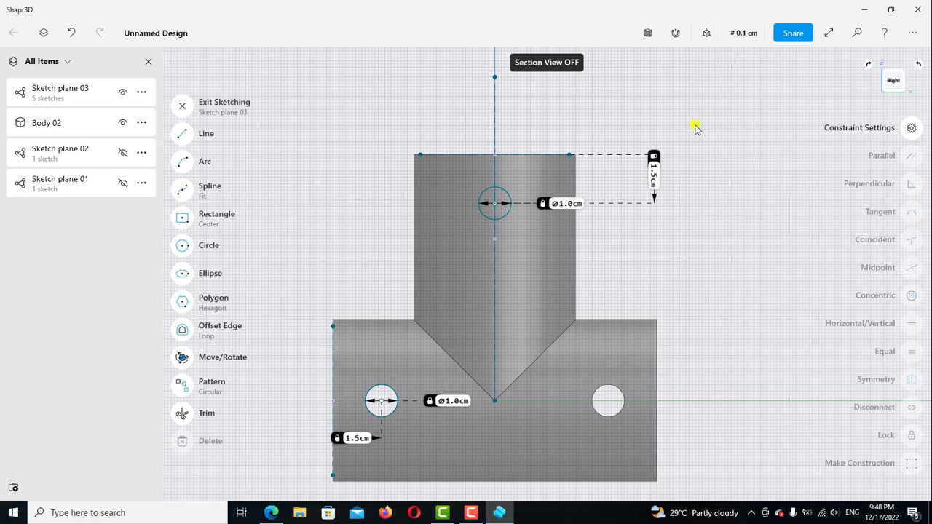
Extrude the sketch circle about 3.15 cm outward from the vertical pipe.
key("0")
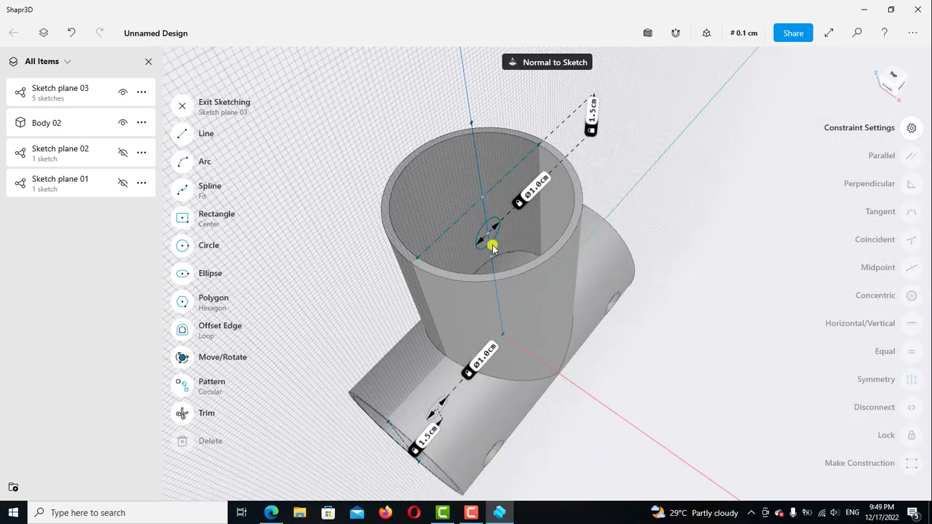
scroll(492, 248, "up", 3)
scroll(490, 239, "up", 5)
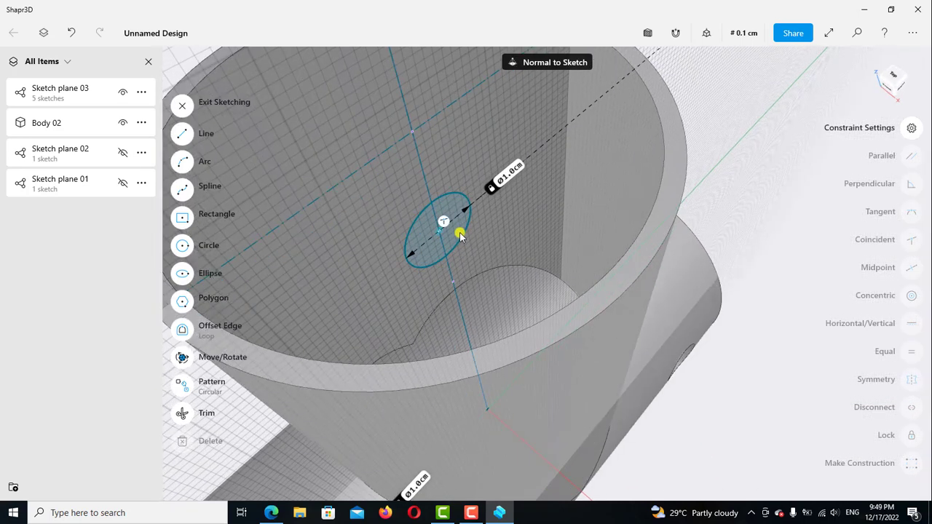
left_click(458, 234)
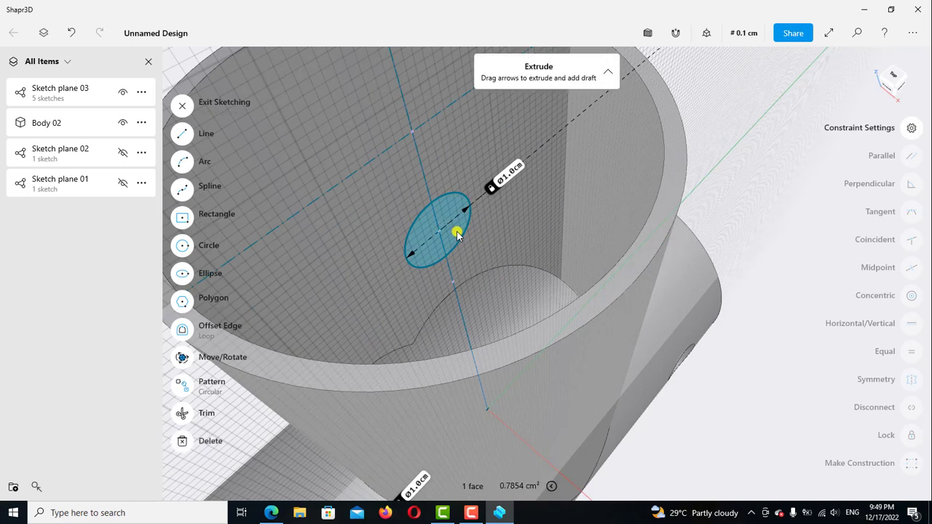
left_click_drag(464, 240, 731, 331)
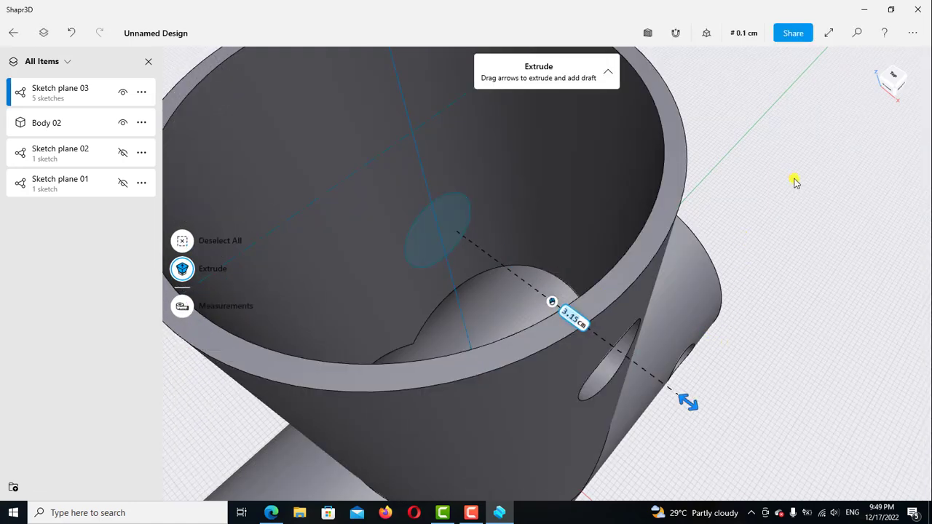
scroll(765, 171, "down", 1)
left_click(765, 174)
Extrude the sketch circle -3.8 cm through the pipe wall to cut the hole.
scroll(764, 217, "down", 3)
mouse_move(788, 213)
right_mouse_down()
mouse_move(782, 233)
mouse_move(750, 239)
mouse_move(541, 233)
right_mouse_up()
left_click(536, 234)
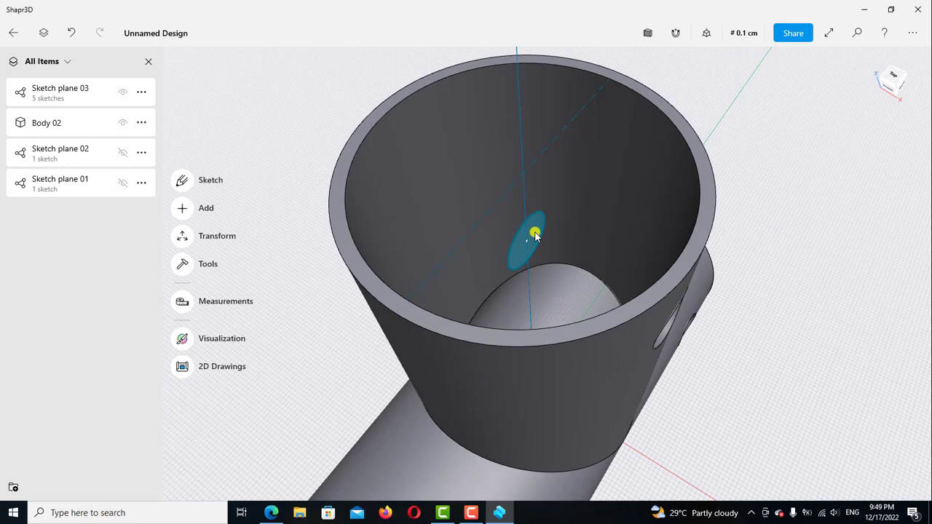
left_click(536, 234)
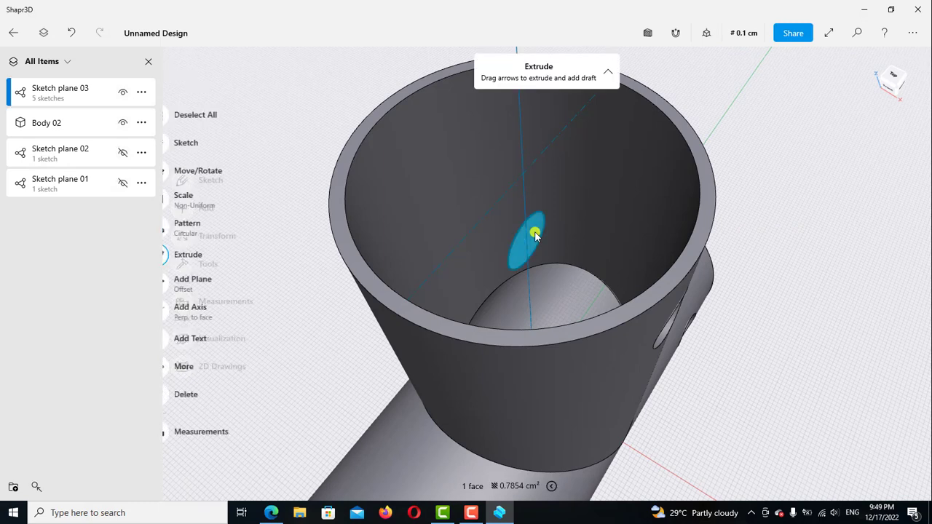
left_click(349, 169)
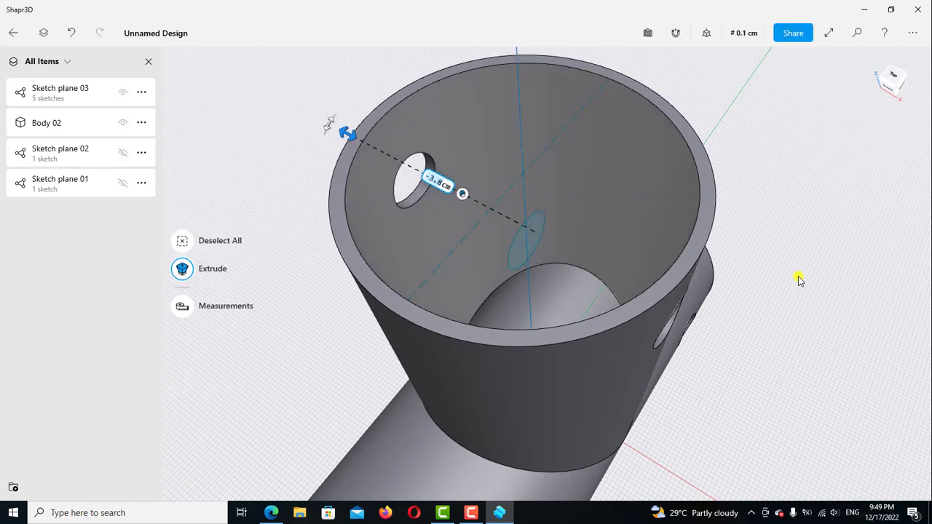
left_click(798, 280)
Hide Sketch plane 03 and reset to the home view.
left_click(122, 92)
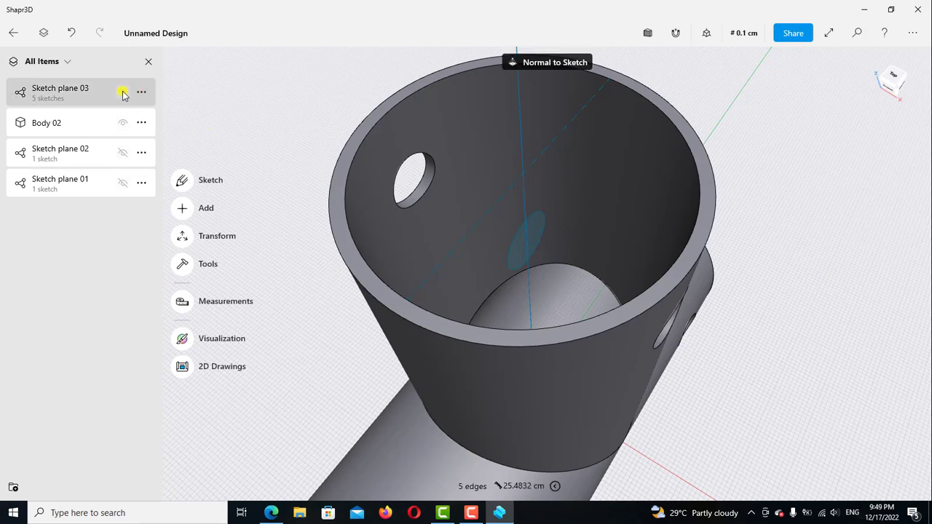
left_click(122, 93)
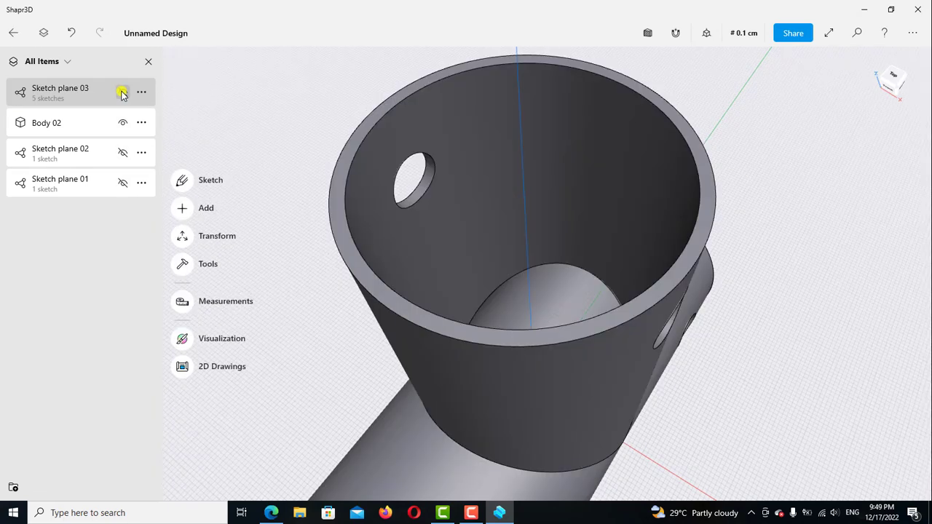
left_click(148, 61)
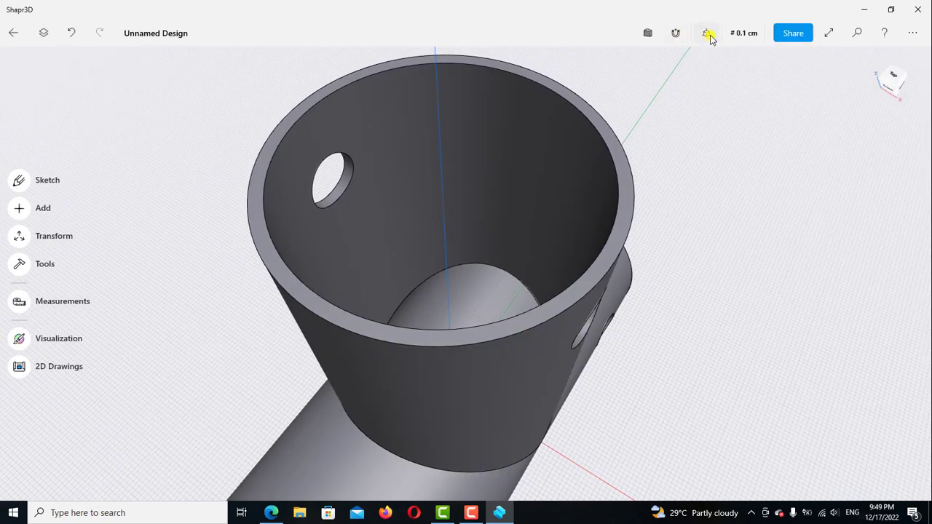
left_click(706, 33)
left_click(641, 93)
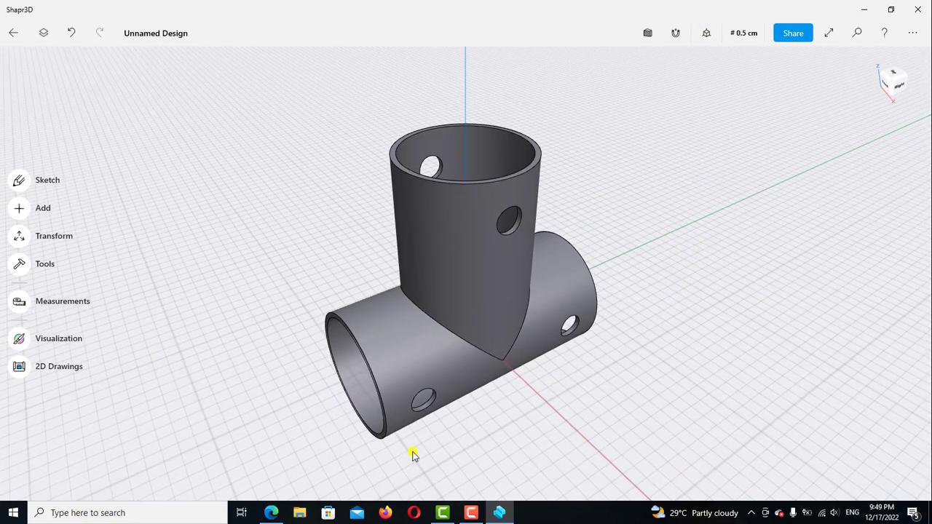
left_click(271, 512)
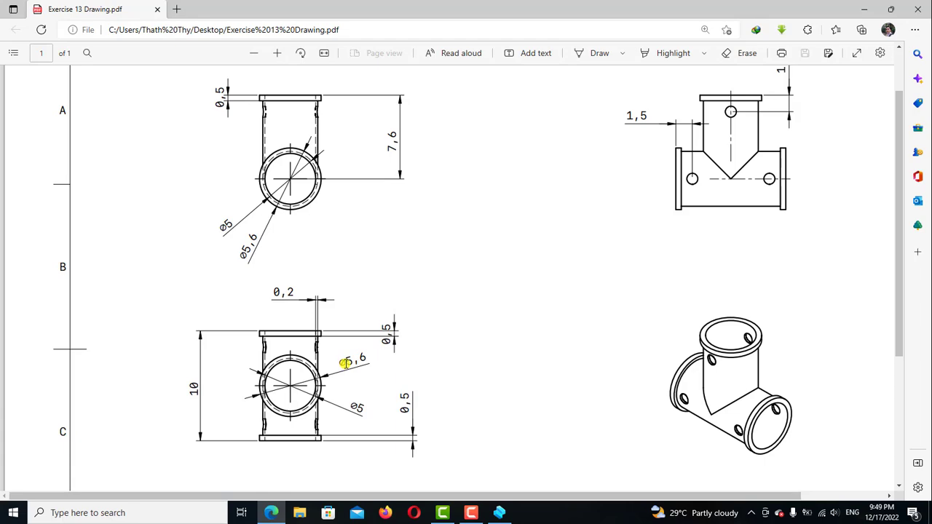
left_click(499, 512)
right_click_drag(669, 194, 583, 156)
Start a sketch on the upright pipe's top rim face.
scroll(582, 156, "up", 3)
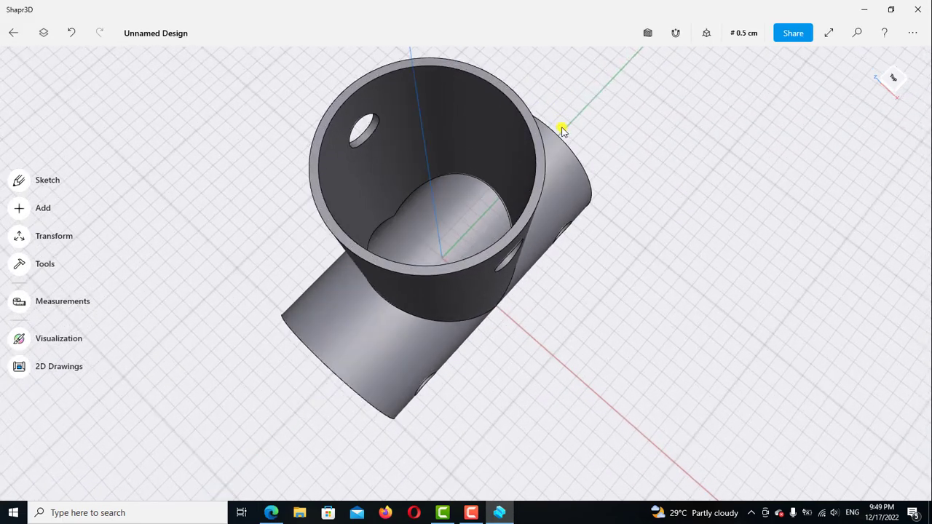
scroll(558, 129, "up", 3)
double_click(536, 162)
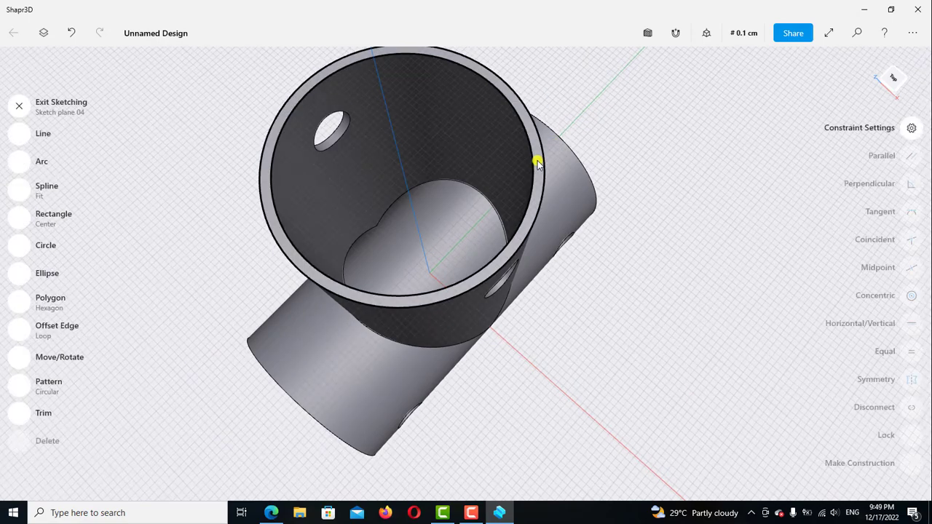
scroll(503, 197, "down", 3)
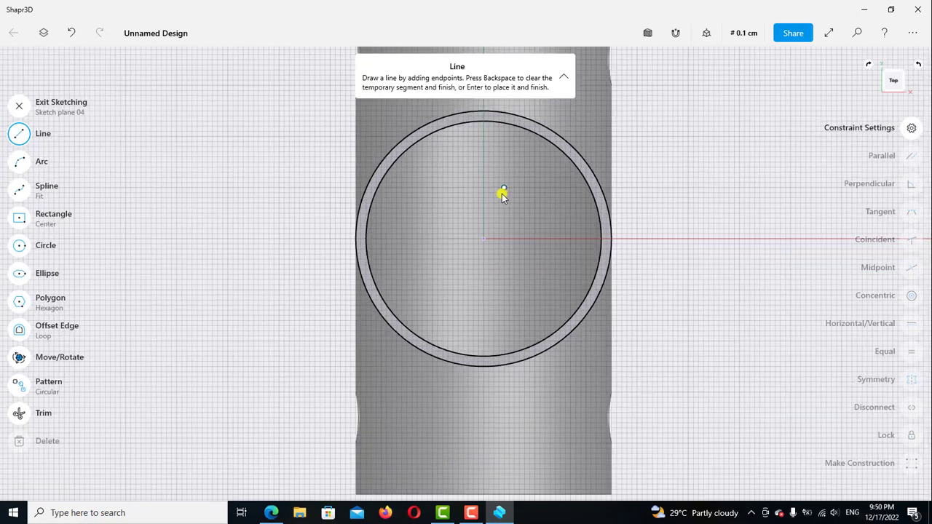
scroll(500, 193, "down", 1)
Draw a 5.6 cm circle centred on the pipe and exit sketching.
left_click(17, 247)
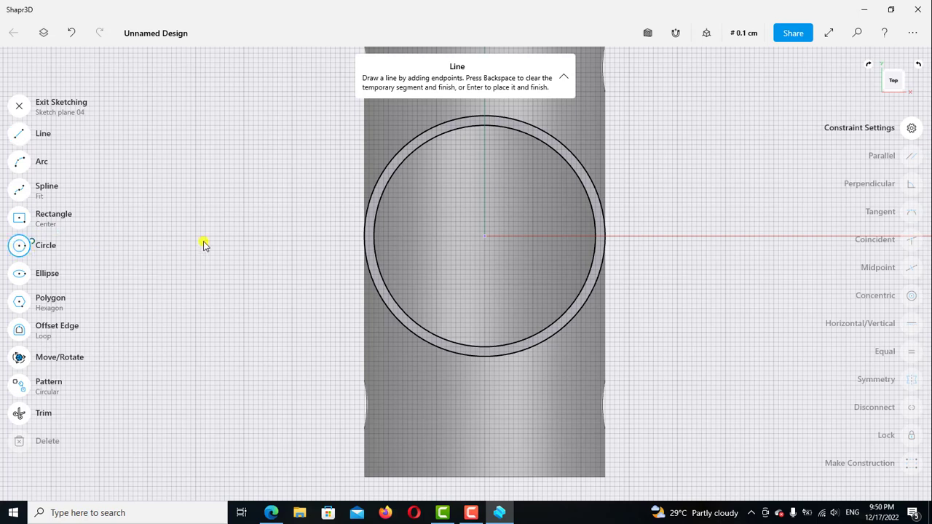
left_click(495, 237)
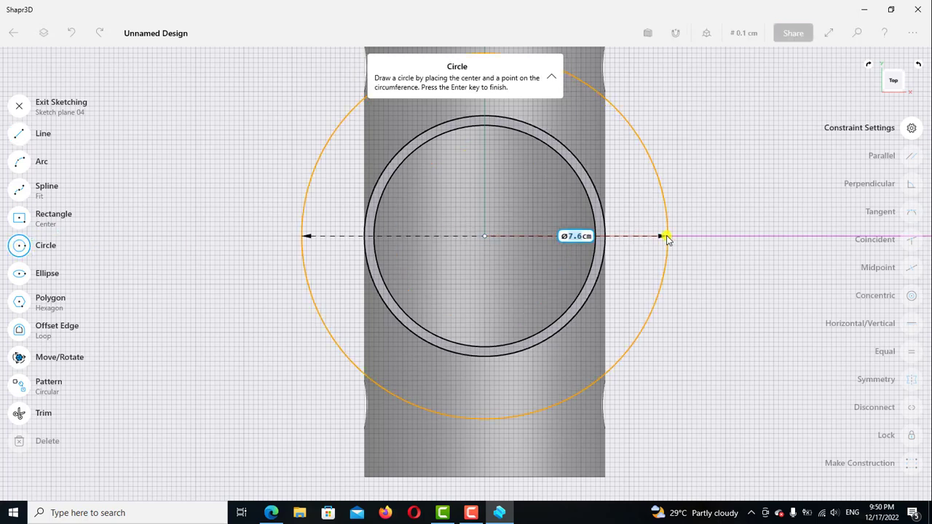
type("5.6")
key("Return")
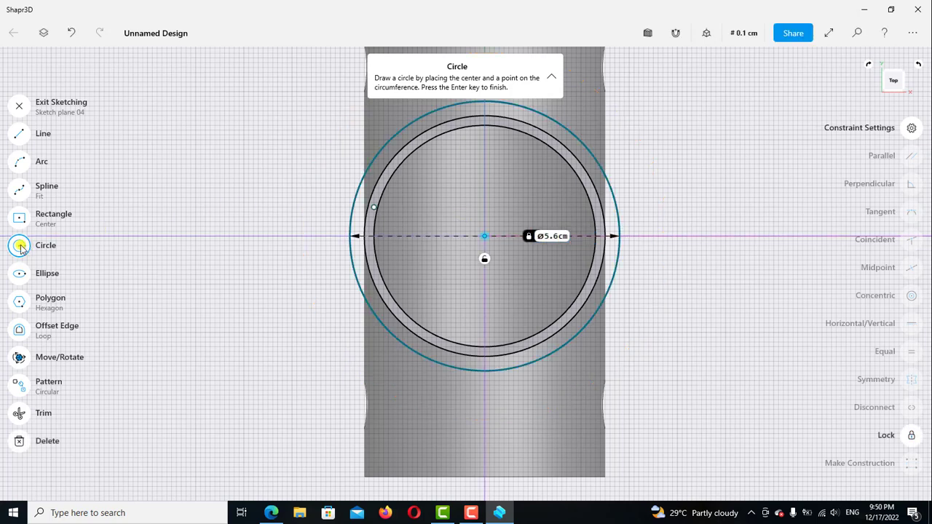
left_click(22, 248)
left_click(22, 107)
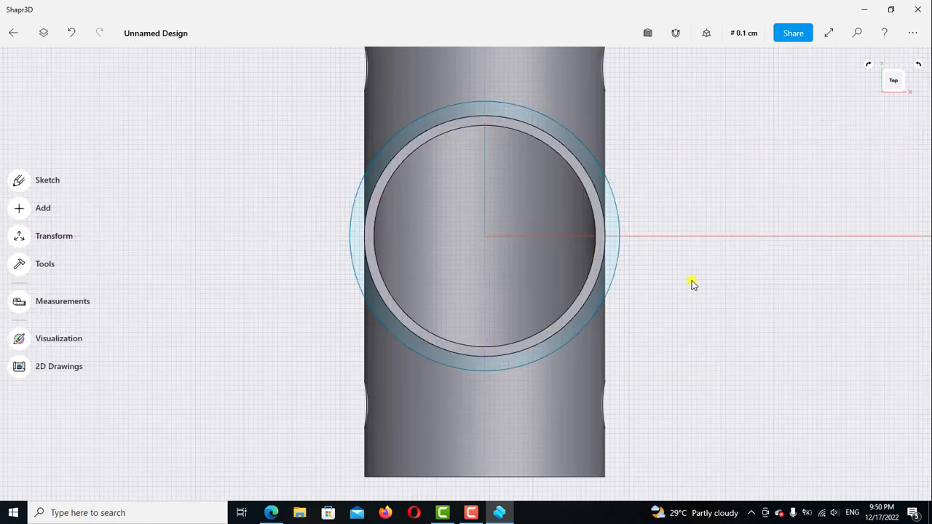
mouse_move(714, 221)
right_mouse_down()
mouse_move(655, 318)
mouse_move(684, 293)
mouse_move(698, 210)
mouse_move(702, 233)
mouse_move(657, 208)
right_mouse_up()
Extrude the ring face around the pipe top -0.5 cm into a collar.
left_click(656, 211)
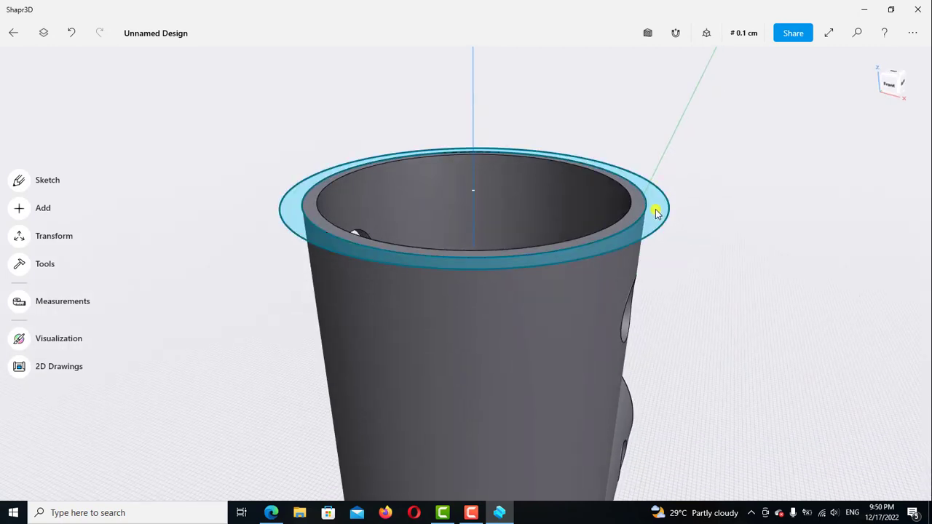
left_click(656, 212)
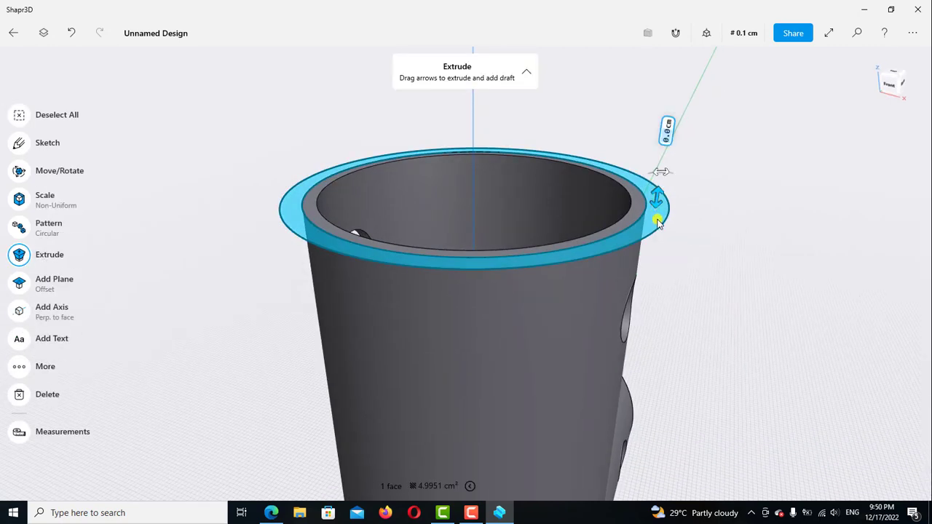
left_click_drag(657, 222, 652, 244)
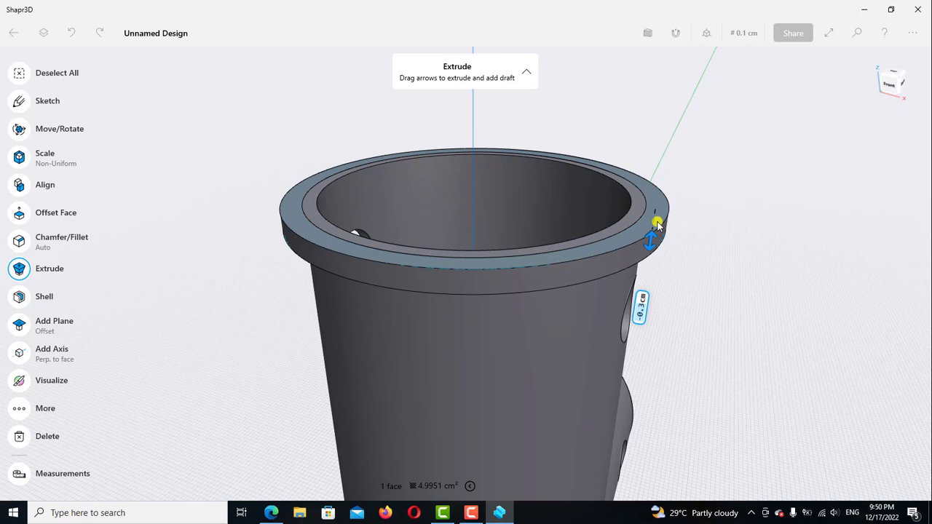
left_click(643, 308)
left_click(616, 393)
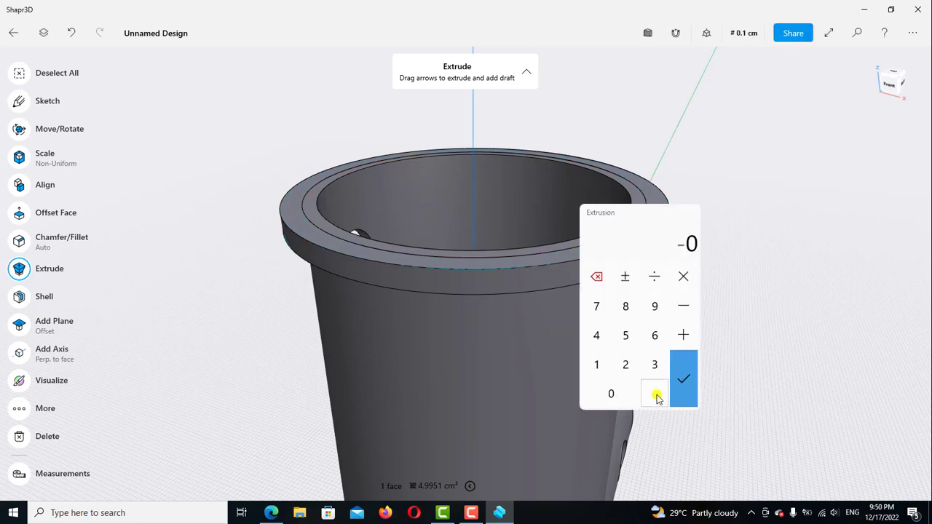
left_click(654, 393)
left_click(627, 336)
left_click(683, 375)
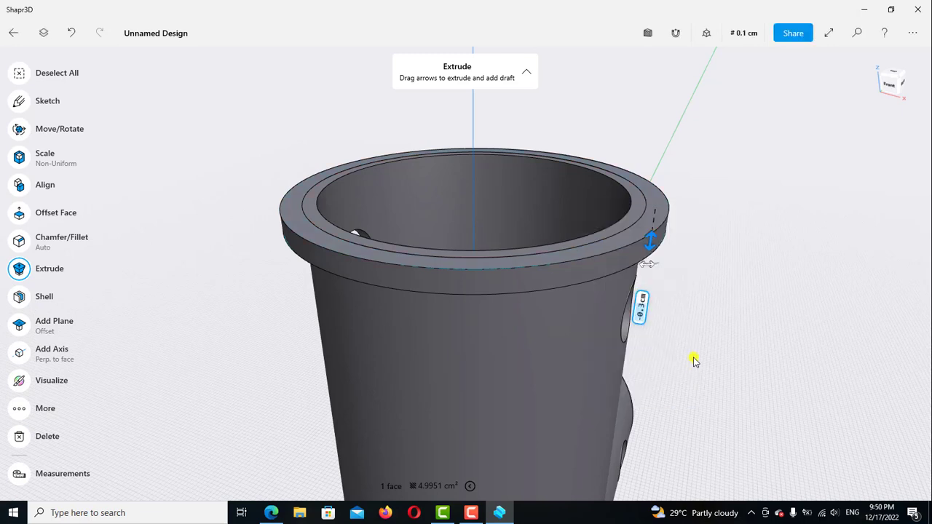
left_click(773, 305)
right_click_drag(728, 204, 733, 243)
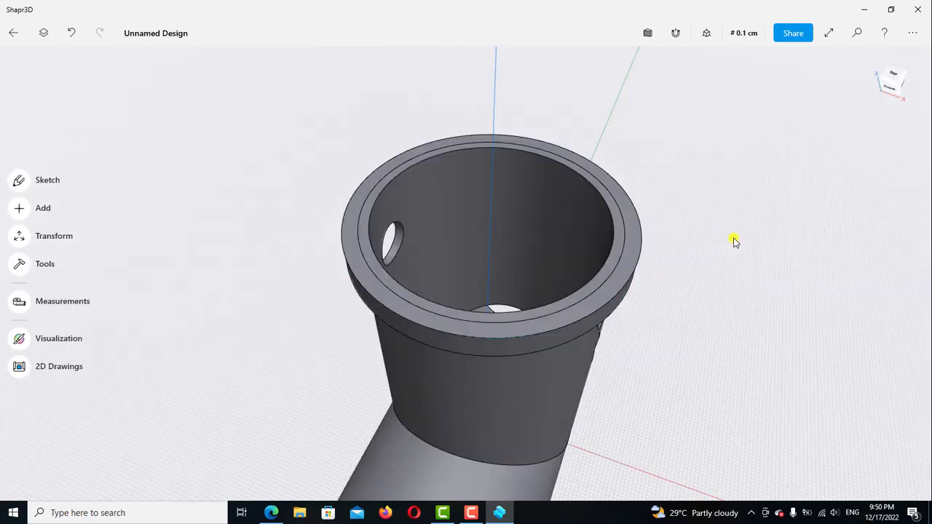
Union the collar and the tee body into a single Body 02.
left_click(44, 32)
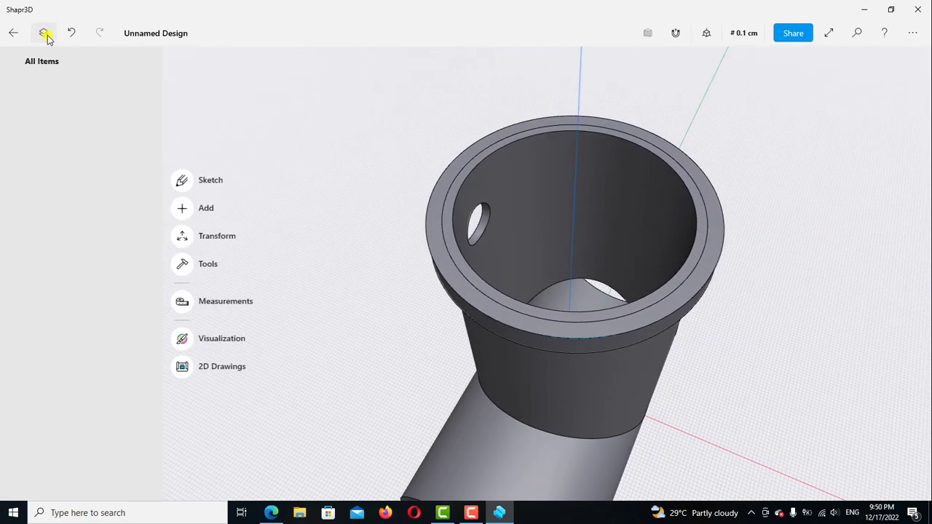
left_click(56, 182)
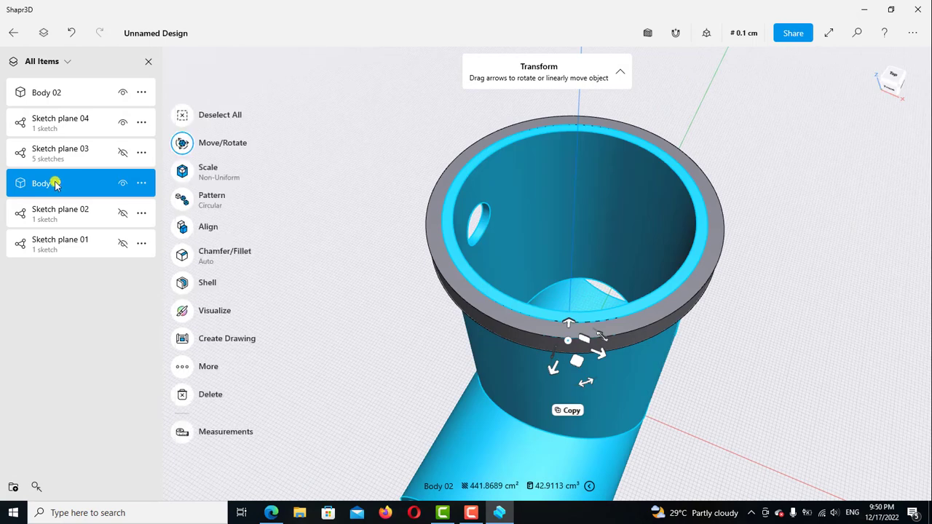
left_click(46, 93)
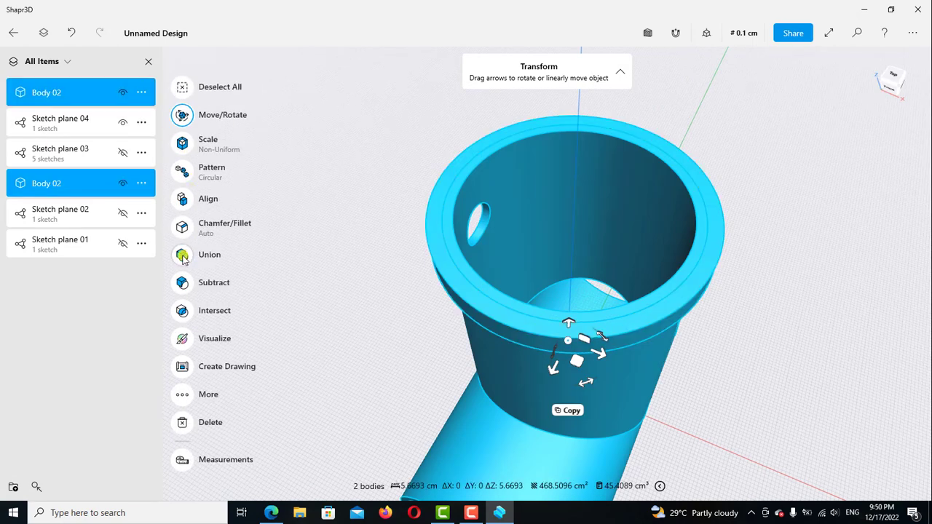
left_click(183, 255)
left_click(181, 247)
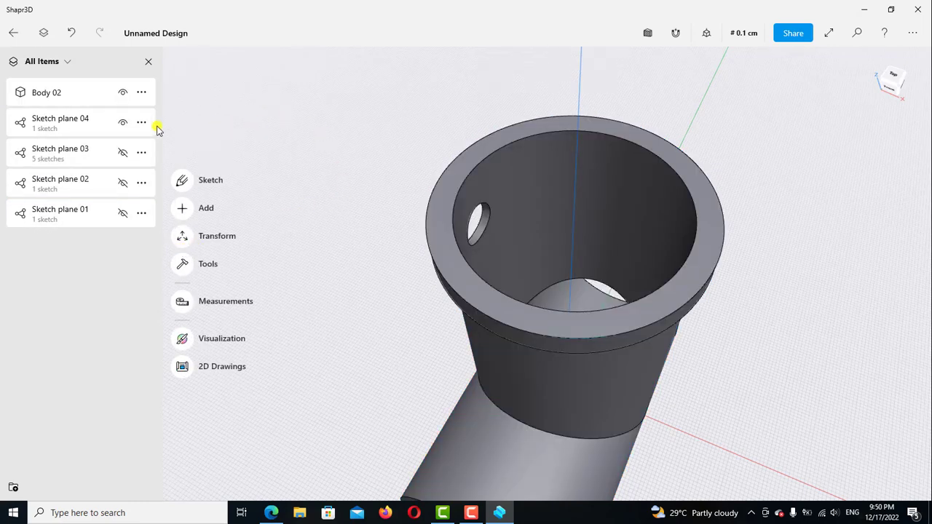
mouse_move(420, 93)
right_mouse_down()
mouse_move(686, 287)
mouse_move(721, 281)
mouse_move(703, 264)
mouse_move(677, 160)
right_mouse_up()
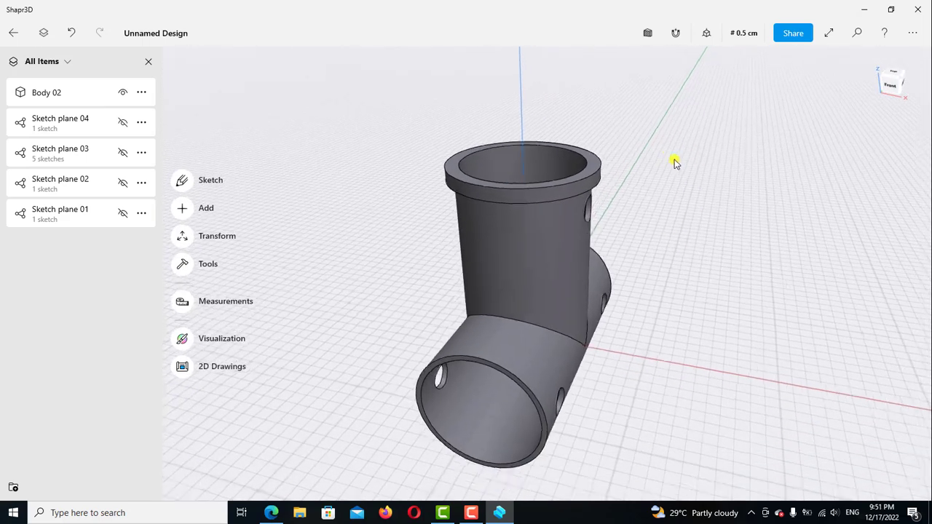
scroll(583, 405, "up", 3)
scroll(493, 391, "up", 3)
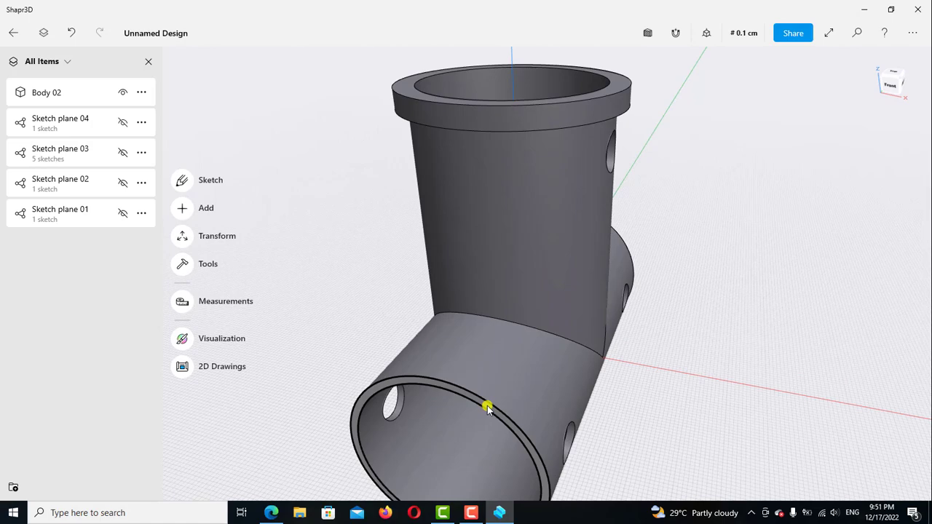
Draw a 5.6 cm circle centred on the horizontal pipe's end and exit sketching.
key("l")
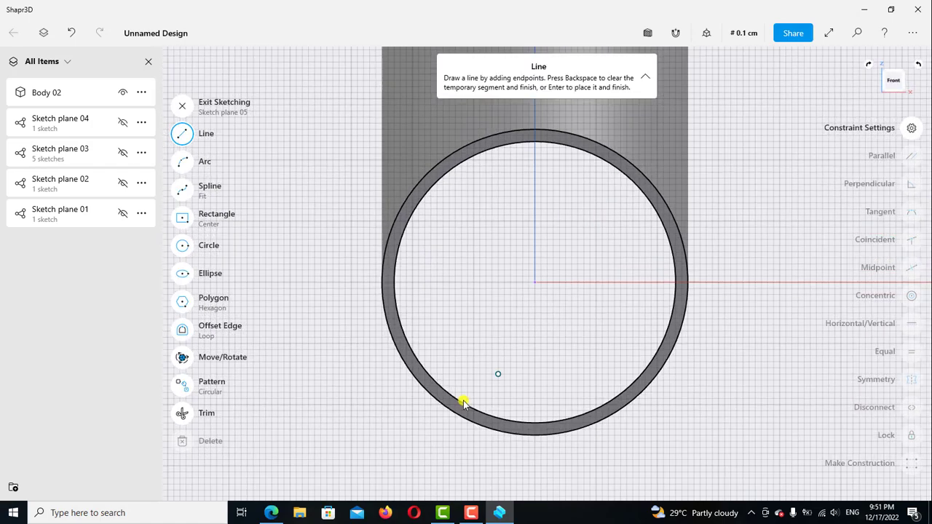
scroll(463, 403, "down", 2)
left_click(183, 247)
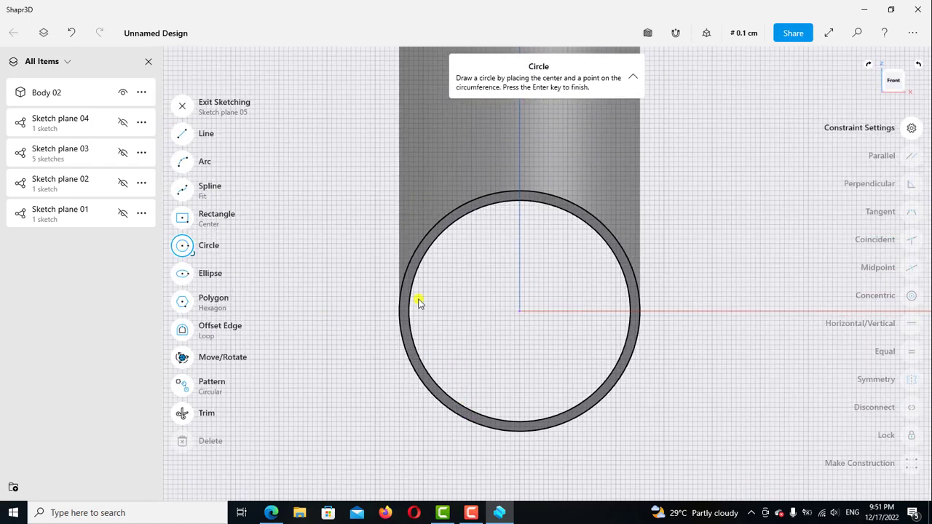
left_click(519, 311)
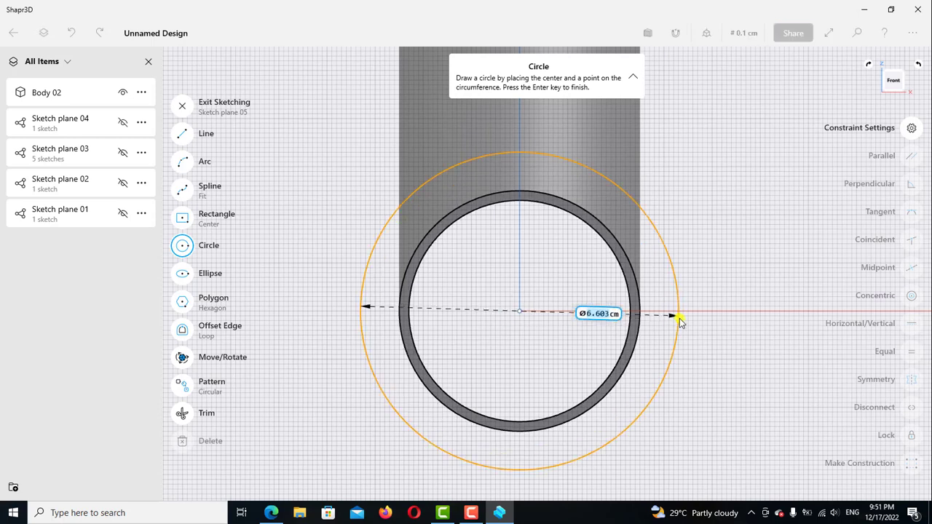
type("5.6")
key("Return")
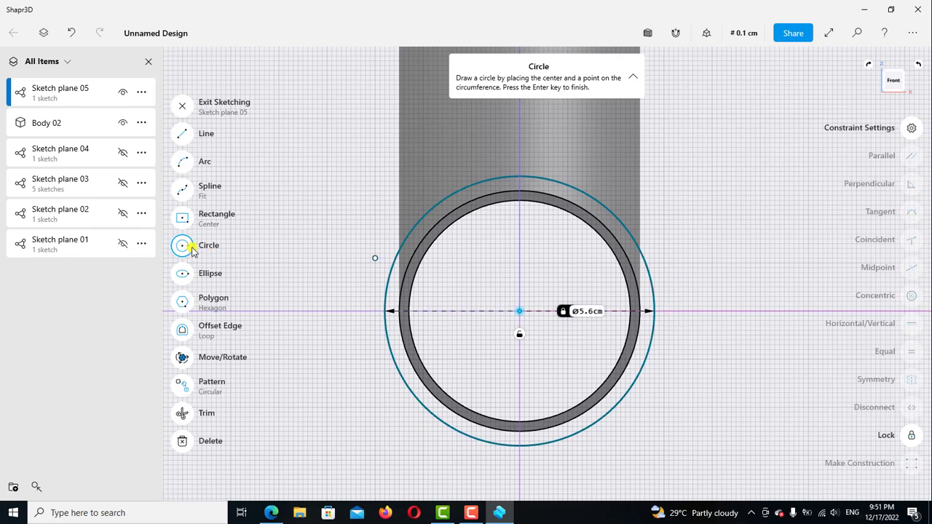
left_click(192, 250)
left_click(183, 107)
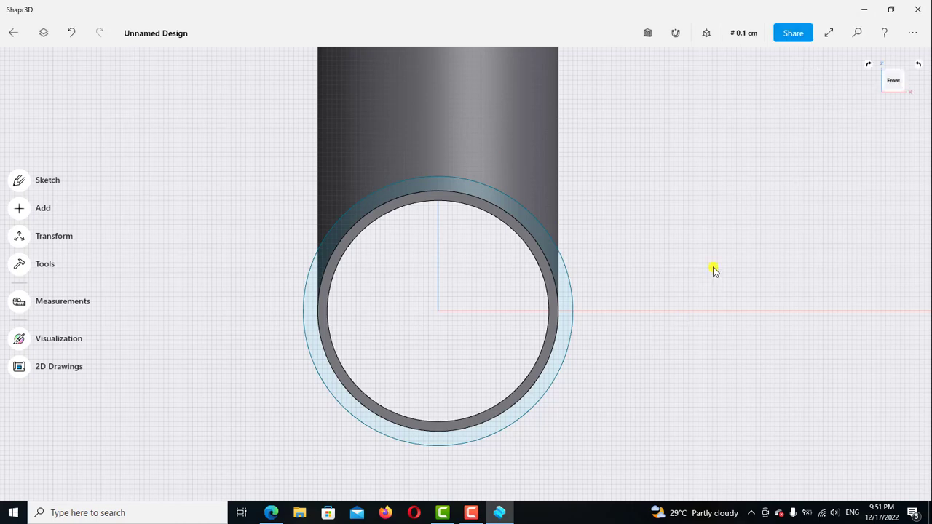
Turn the view side-on and select the ring face at the horizontal pipe's left end.
right_click_drag(661, 279, 387, 335)
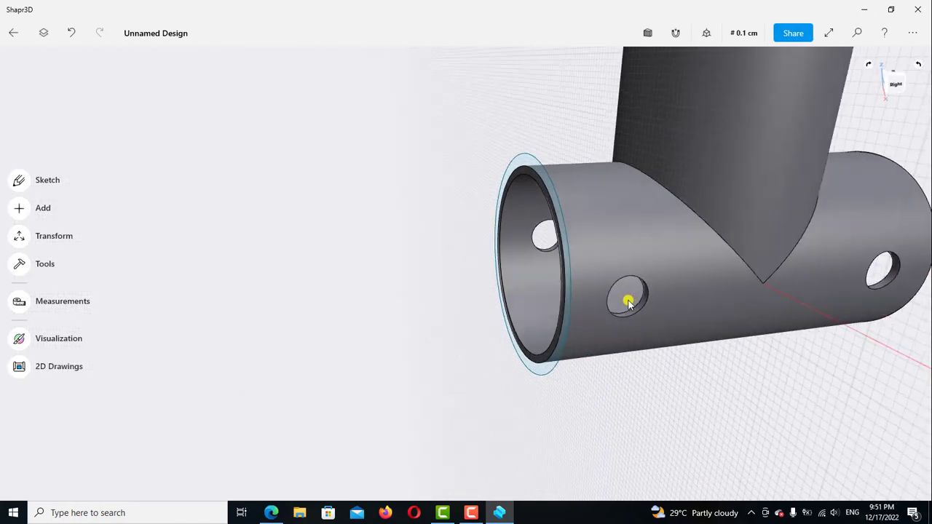
mouse_move(329, 328)
right_mouse_down()
mouse_move(374, 357)
mouse_move(657, 391)
mouse_move(638, 382)
mouse_move(490, 395)
mouse_move(441, 424)
mouse_move(424, 371)
right_mouse_up()
scroll(349, 274, "up", 3)
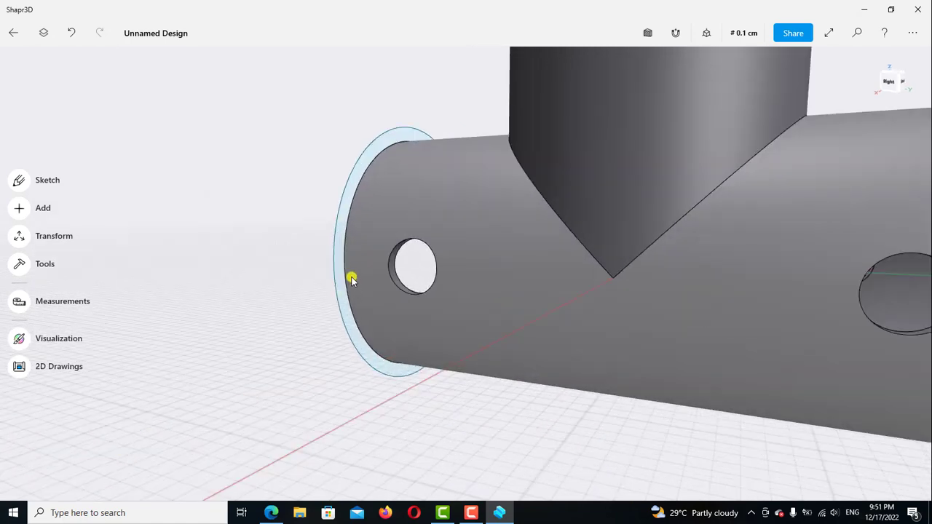
scroll(342, 275, "up", 3)
left_click(337, 275)
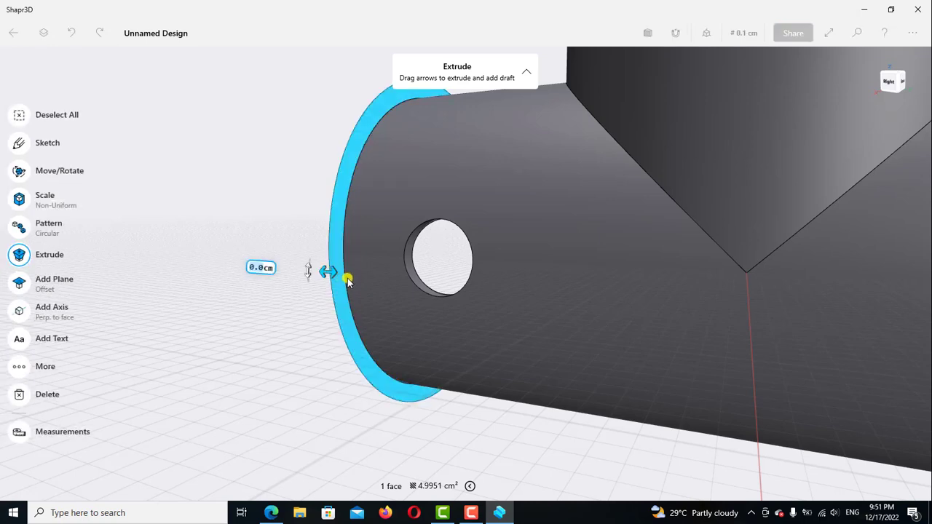
Extrude the ring face -0.5 cm inward to form the rim collar.
left_click_drag(349, 283, 437, 286)
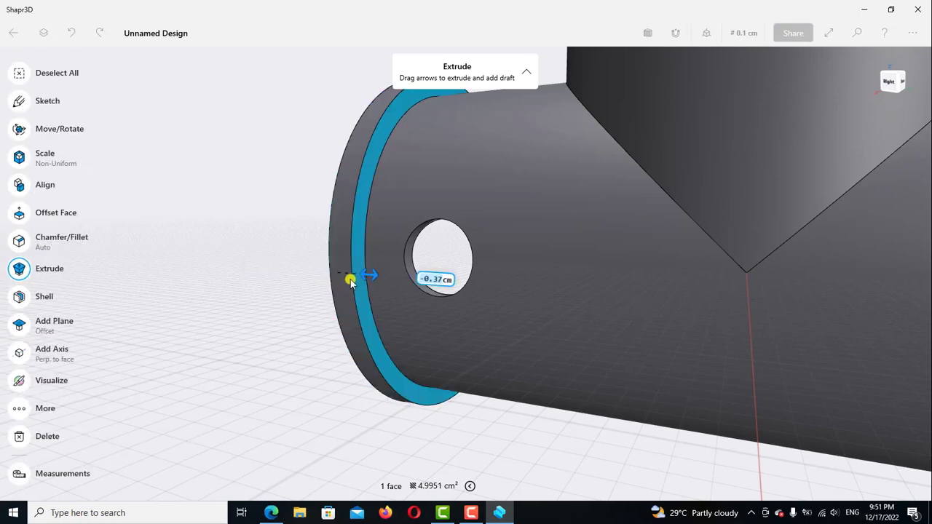
left_click(439, 281)
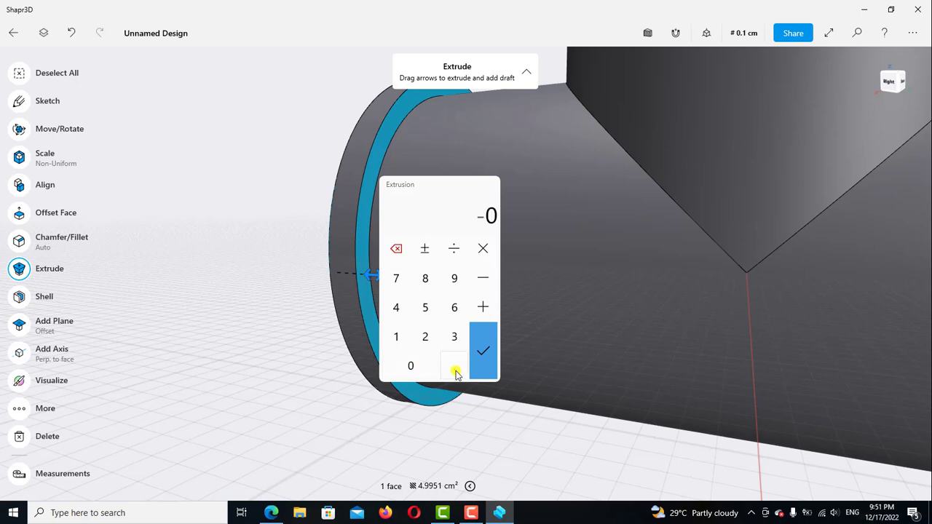
left_click(482, 350)
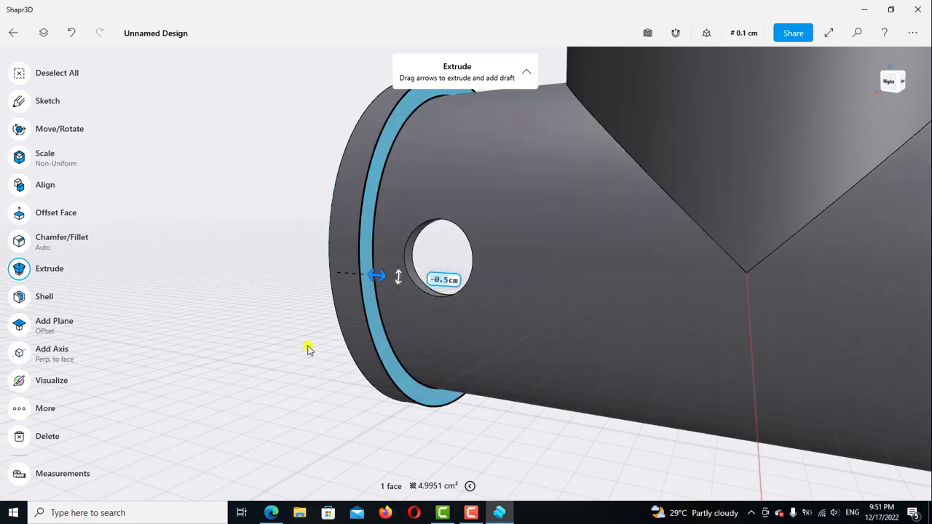
left_click(310, 335)
right_click_drag(312, 316, 326, 297)
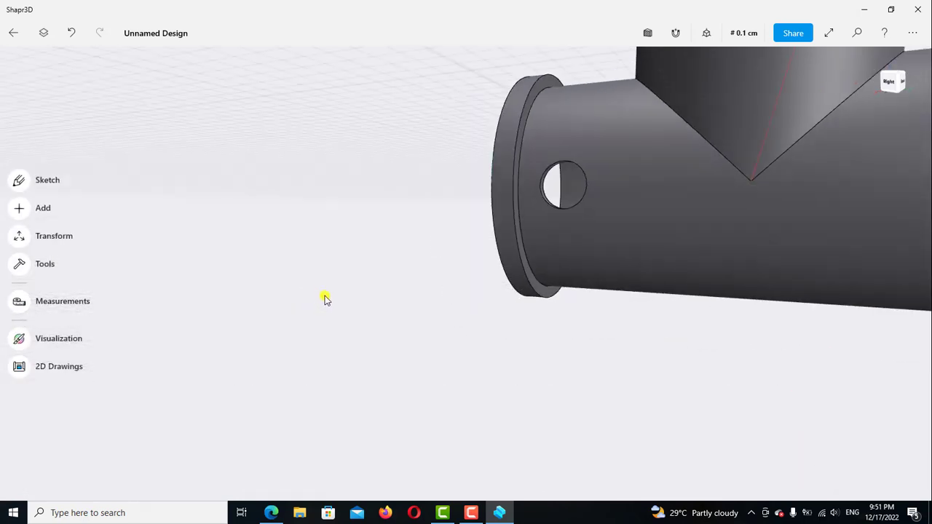
mouse_move(339, 329)
right_mouse_down()
mouse_move(451, 301)
mouse_move(337, 328)
mouse_move(317, 342)
right_mouse_up()
scroll(317, 342, "down", 2)
scroll(329, 335, "down", 2)
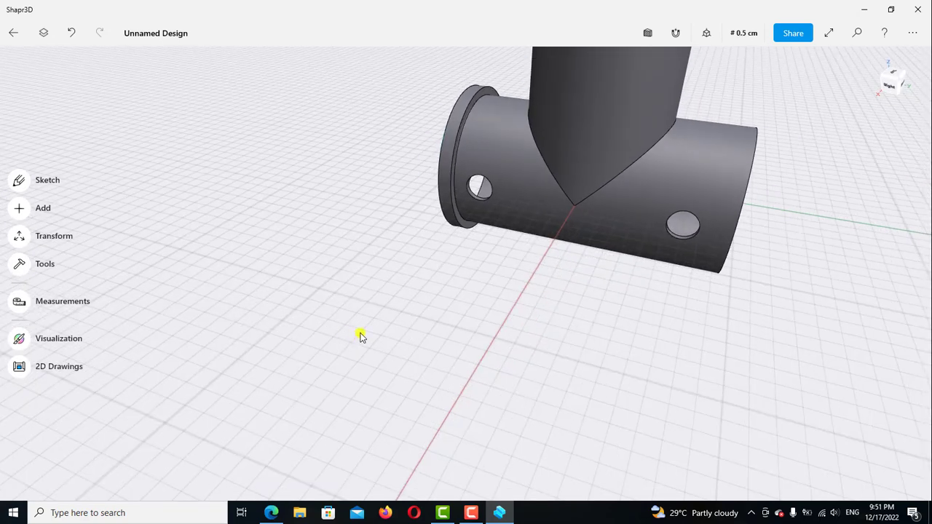
Mirror the collar body across the tee's centre plane onto the horizontal pipe's right end.
left_click(45, 35)
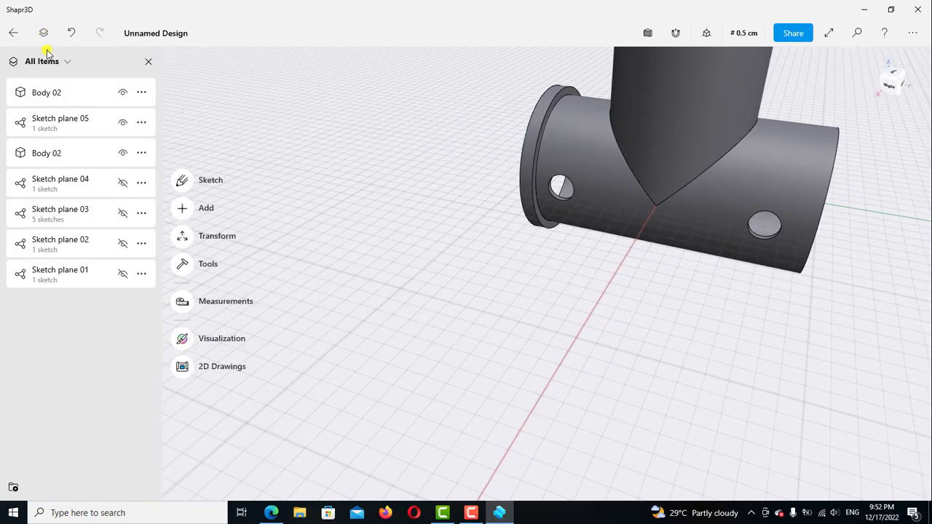
left_click(47, 95)
left_click(182, 368)
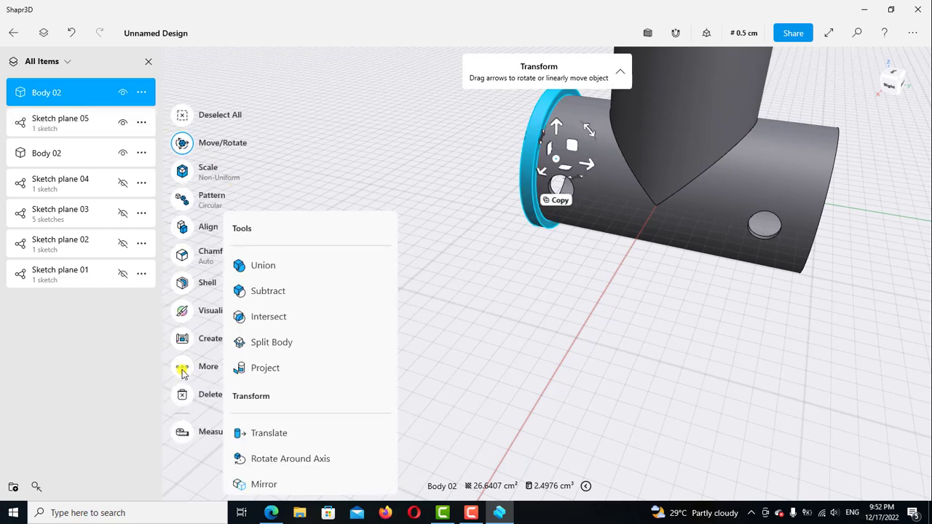
left_click(451, 405)
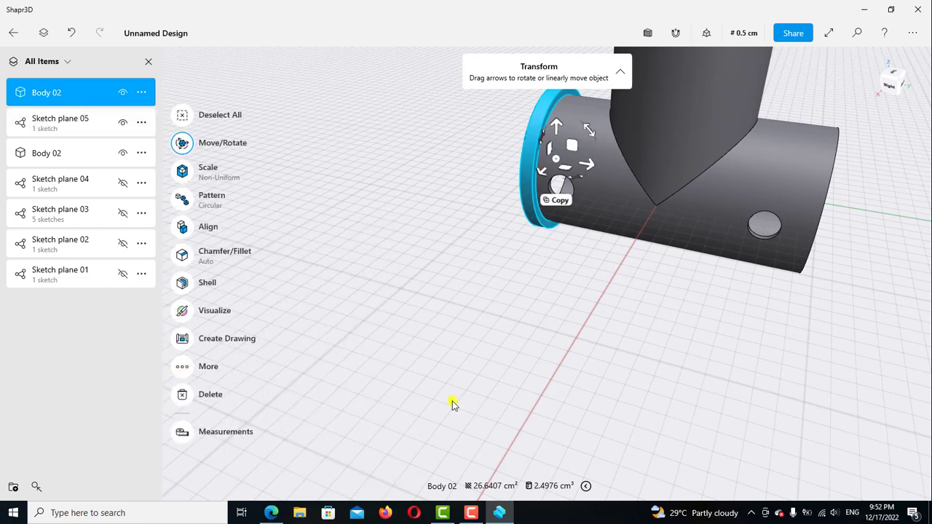
left_click(616, 275)
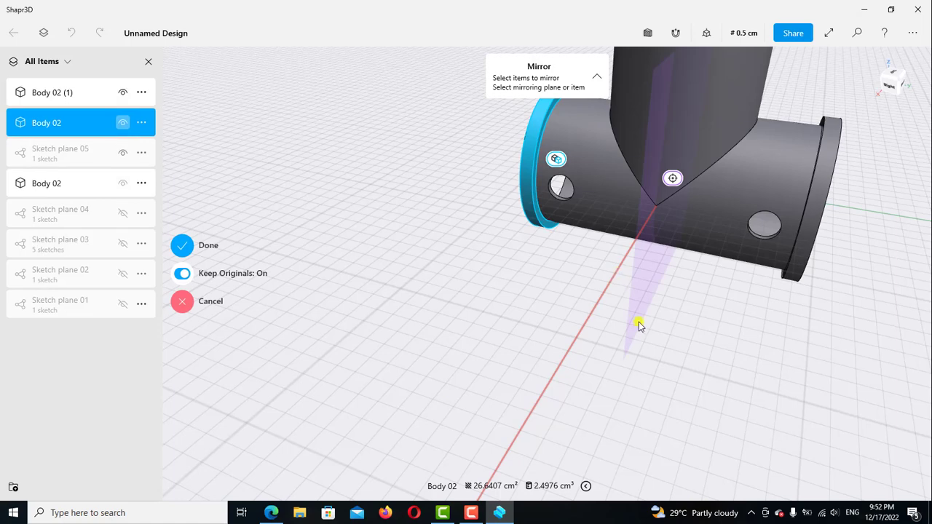
right_click_drag(464, 420, 415, 405)
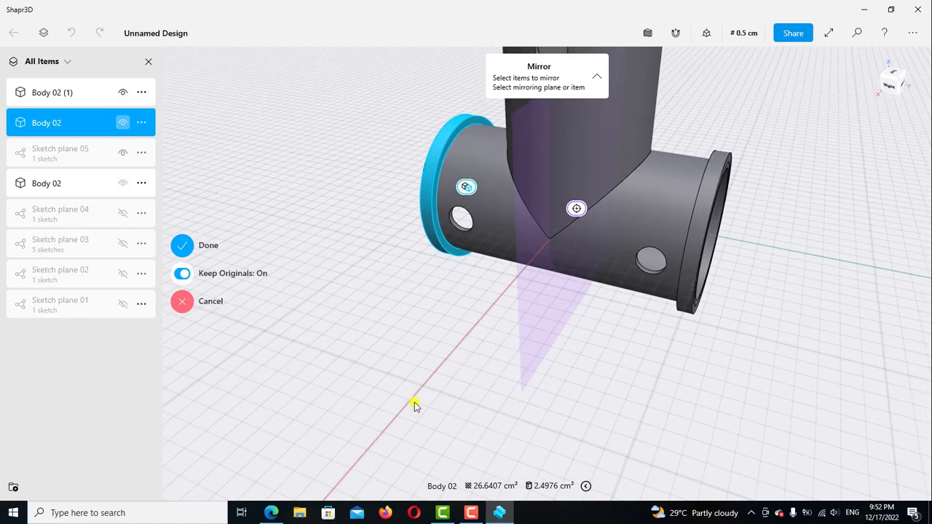
left_click(184, 248)
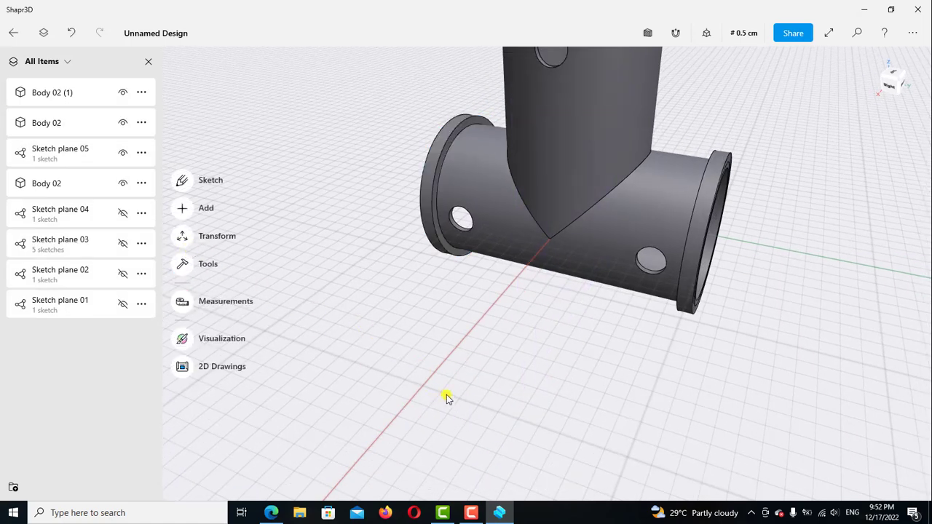
scroll(447, 398, "down", 3)
mouse_move(556, 335)
right_mouse_down()
mouse_move(533, 416)
mouse_move(410, 256)
right_mouse_up()
Union Body 02 (1), the first collar and the main tee into one Body 02.
scroll(395, 243, "up", 2)
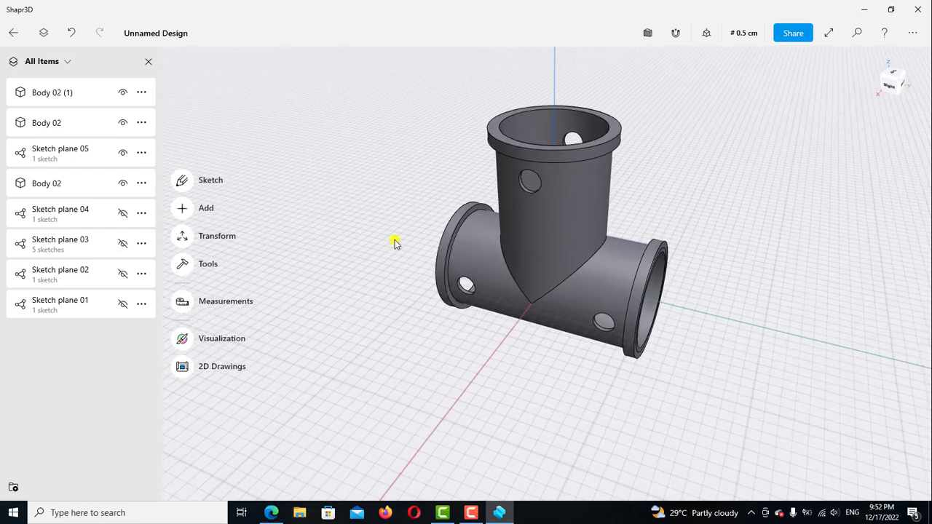
left_click(78, 99)
left_click(58, 123)
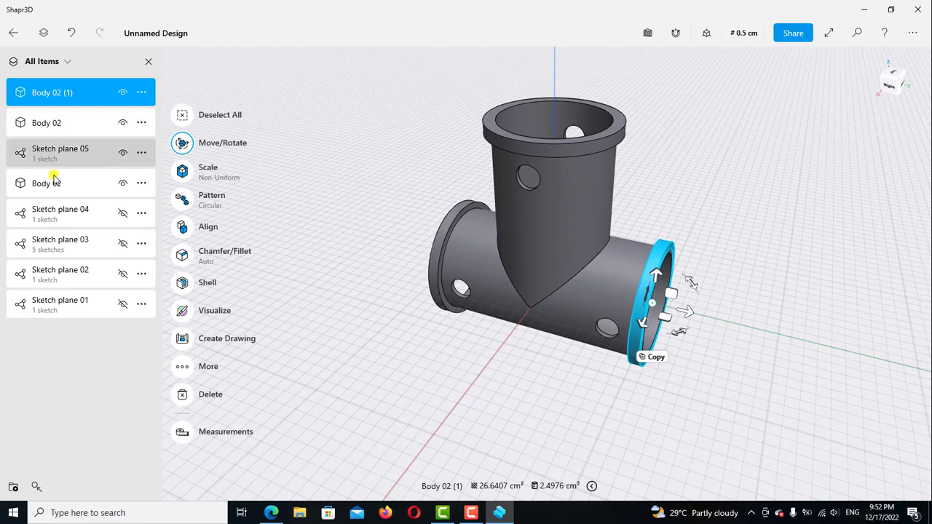
left_click(49, 188)
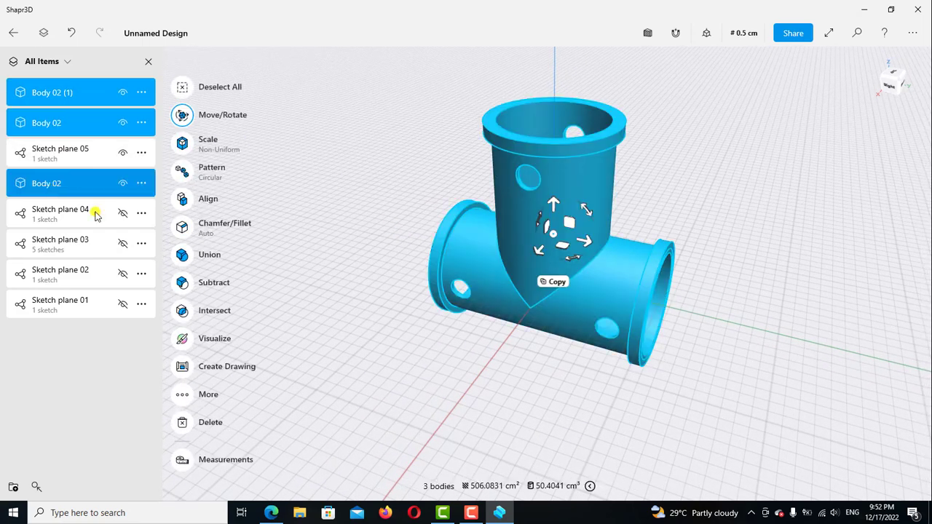
left_click(181, 257)
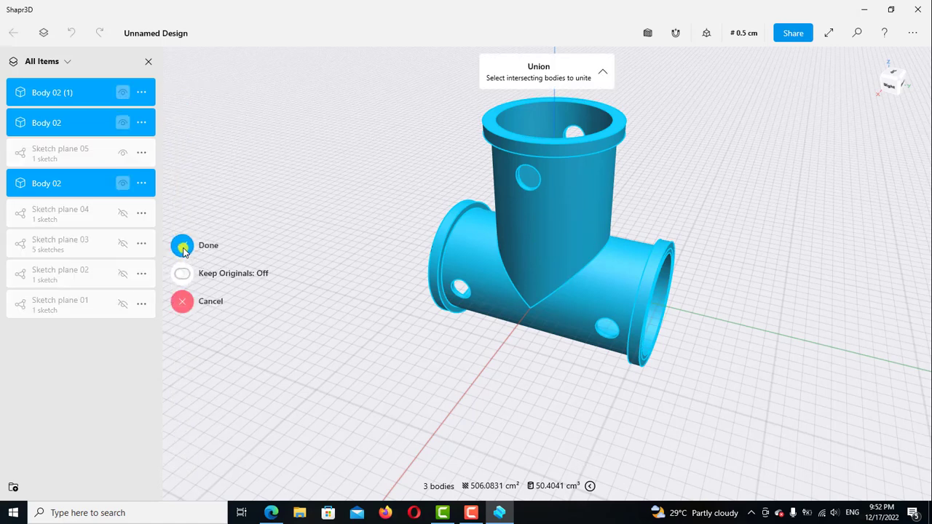
left_click(182, 246)
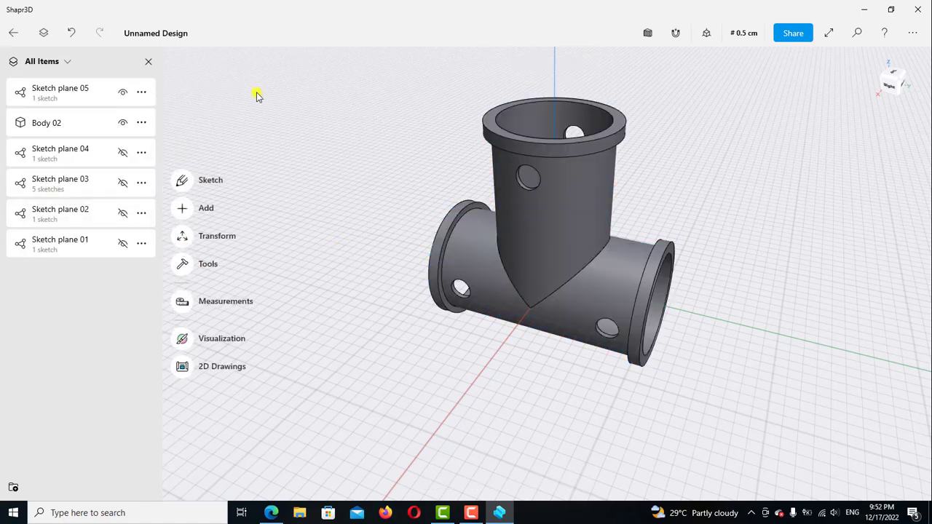
left_click(149, 64)
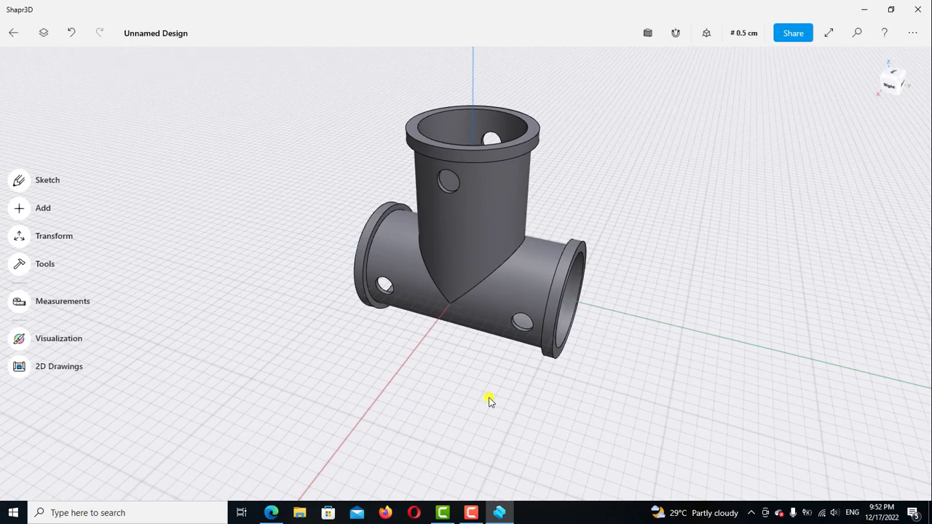
mouse_move(554, 385)
right_mouse_down()
mouse_move(542, 368)
mouse_move(580, 339)
mouse_move(585, 354)
mouse_move(558, 366)
mouse_move(526, 359)
mouse_move(707, 277)
mouse_move(659, 316)
mouse_move(636, 297)
right_mouse_up()
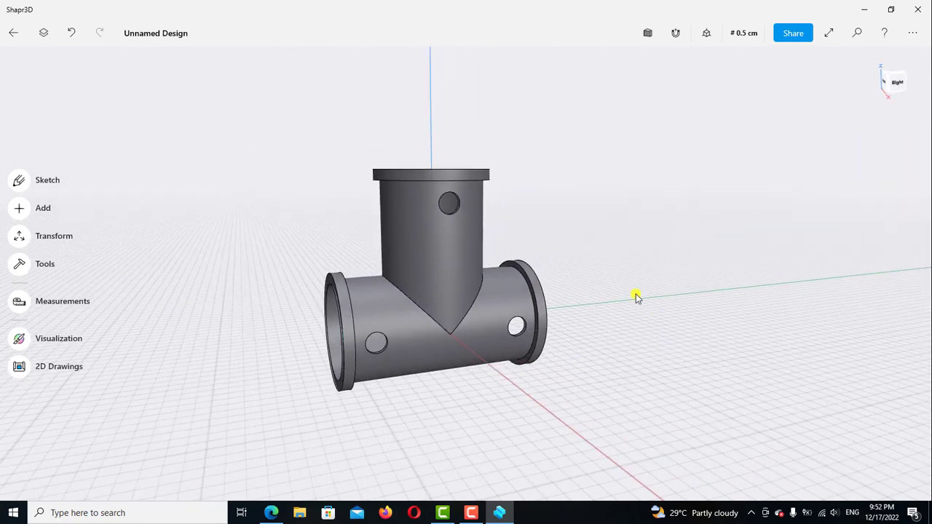
Apply the glossy red Melamine plastic material to the tee fitting in Visualization.
left_click(17, 339)
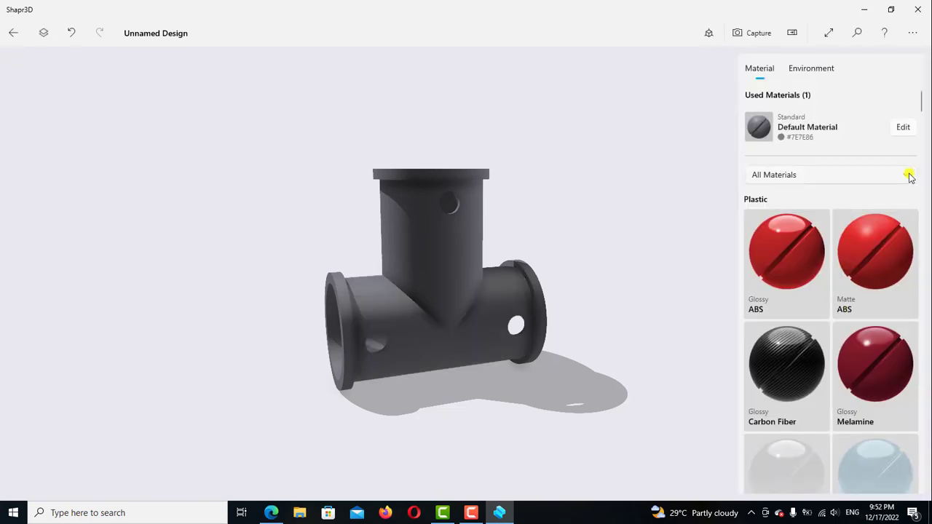
left_click(908, 176)
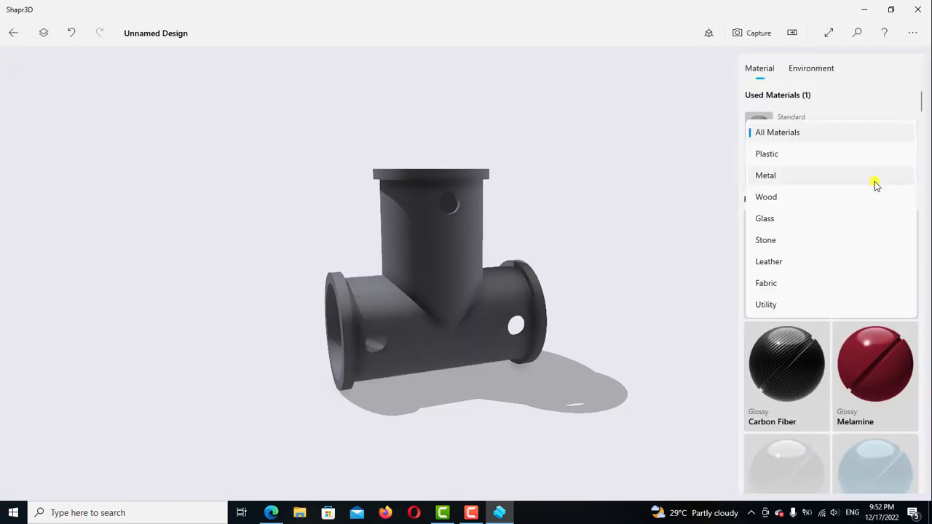
left_click(779, 156)
scroll(824, 337, "down", 2)
scroll(817, 357, "down", 5)
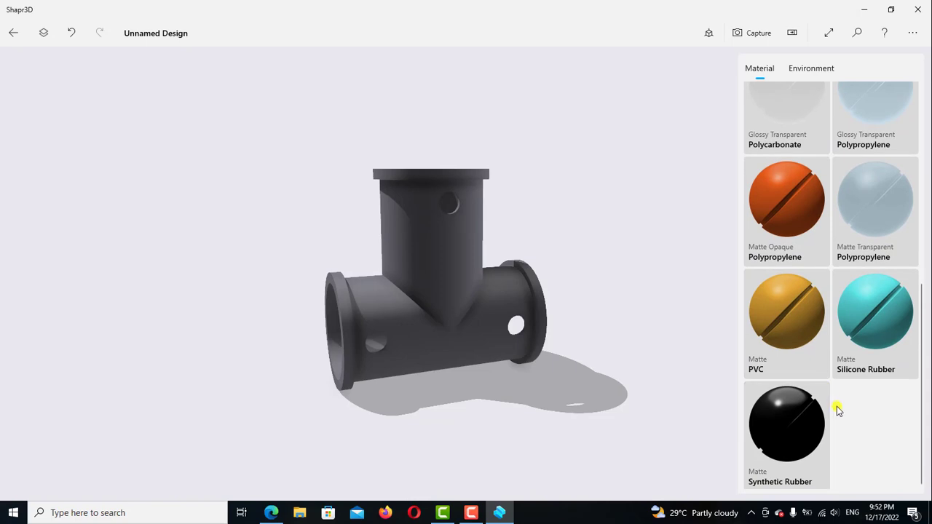
scroll(834, 394, "up", 5)
scroll(832, 380, "down", 3)
scroll(836, 380, "down", 3)
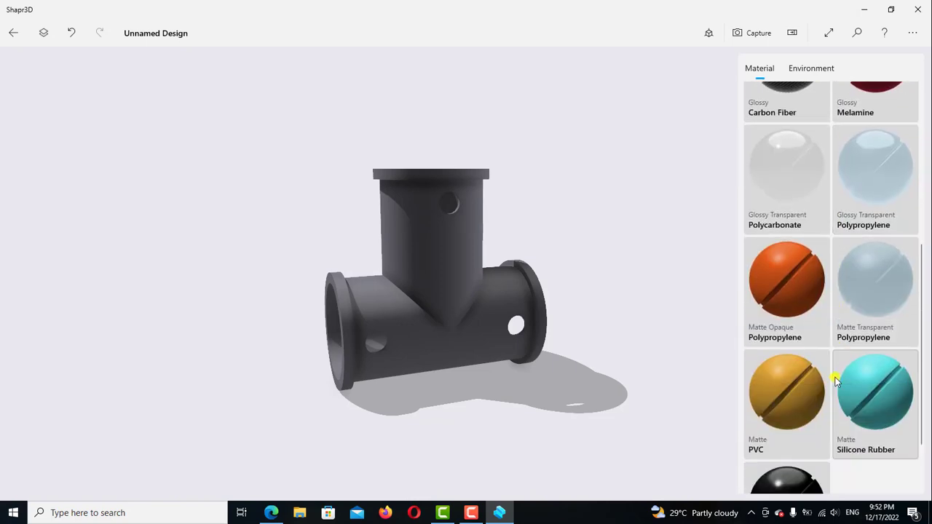
scroll(835, 380, "up", 1)
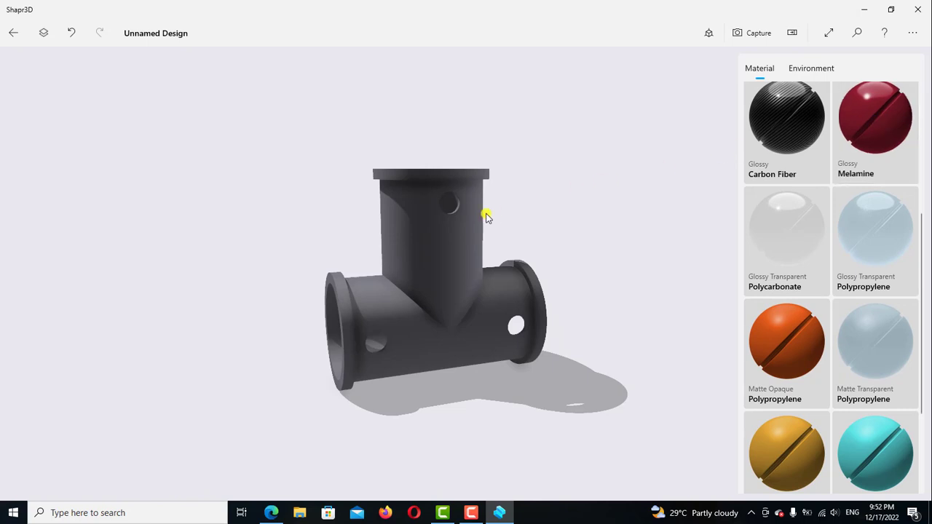
left_click_drag(487, 217, 439, 237)
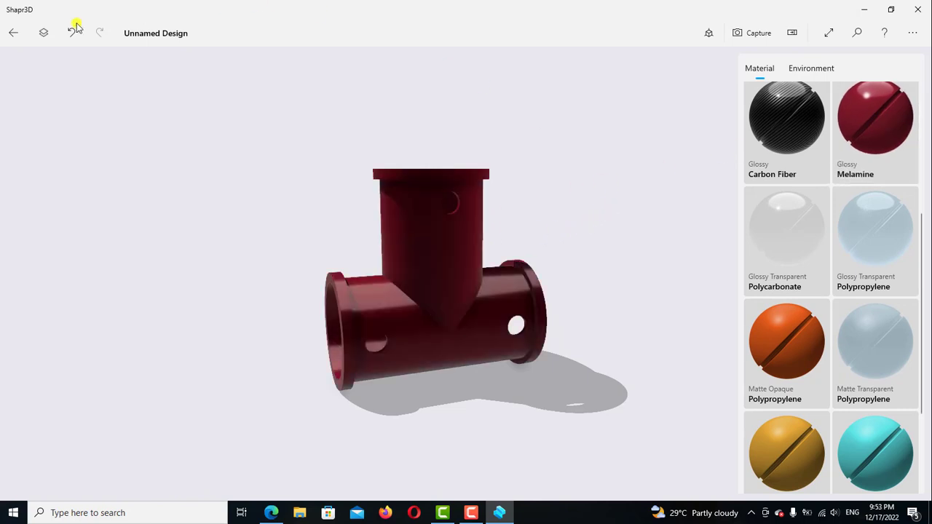
left_click(11, 34)
right_click_drag(580, 209, 724, 193)
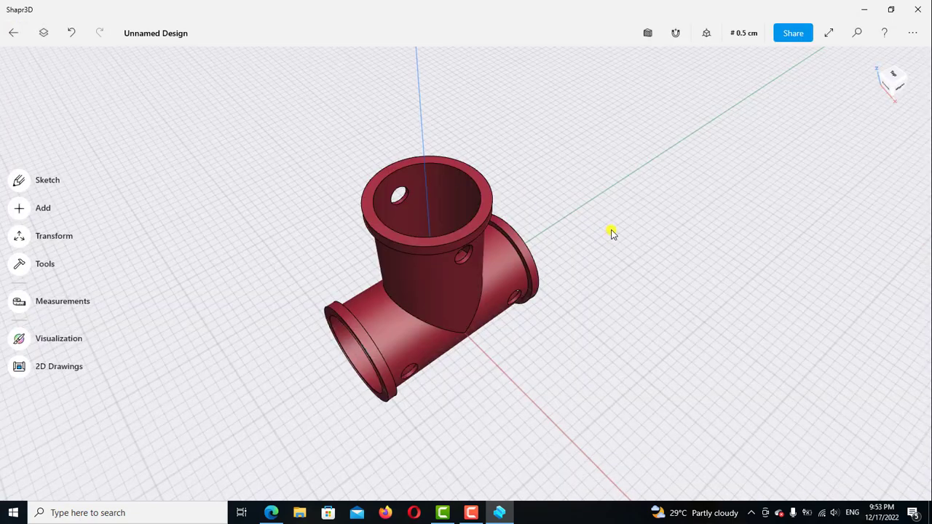